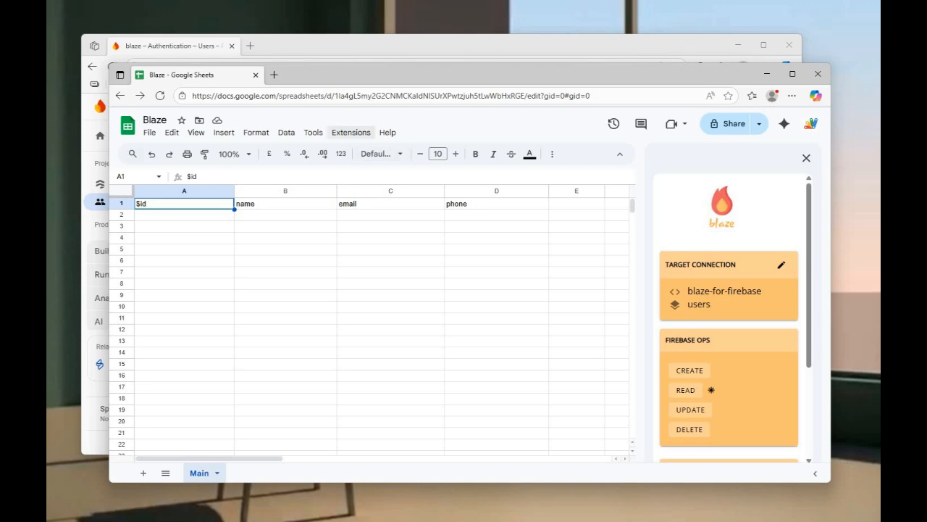
Step: Search the Marketplace for 'blaze fo' and open the Blaze for Firebase Firestore listing
left_click(352, 132)
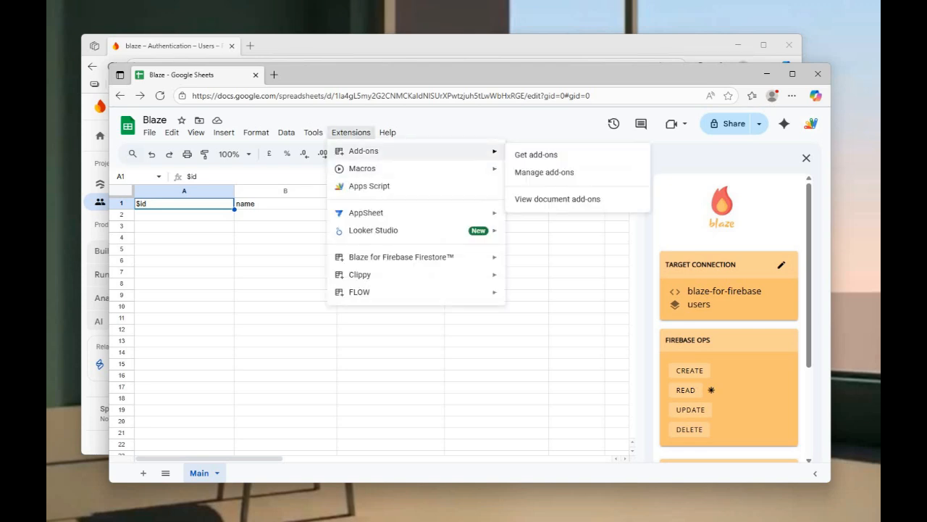
left_click(550, 172)
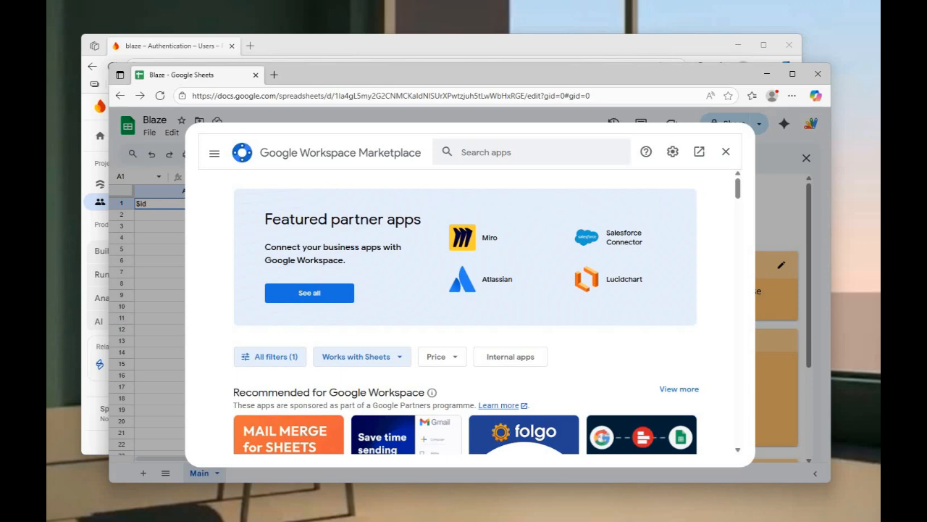
left_click(508, 153)
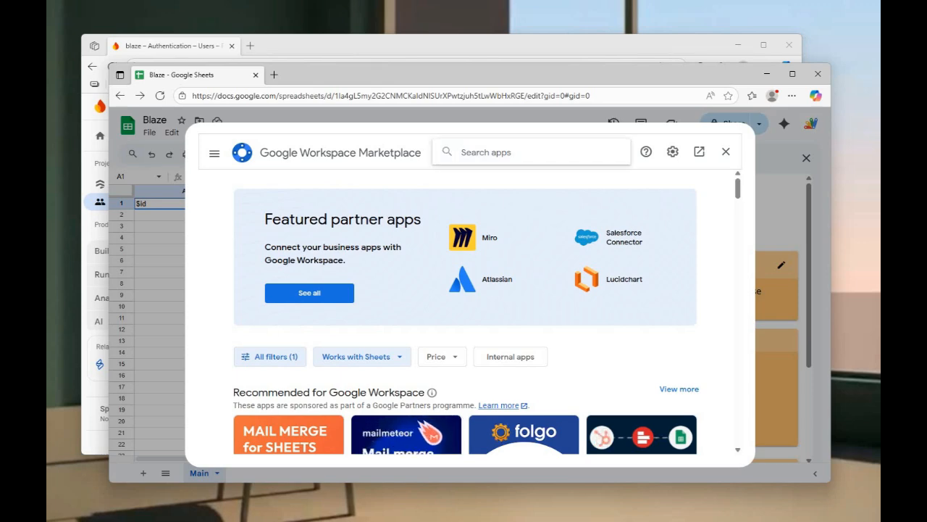
type("blaze for")
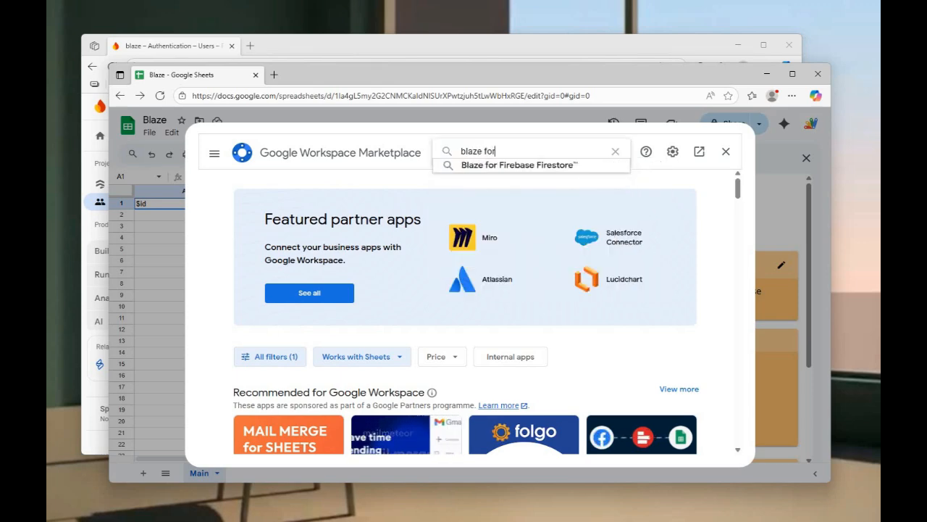
key("Down")
key("Return")
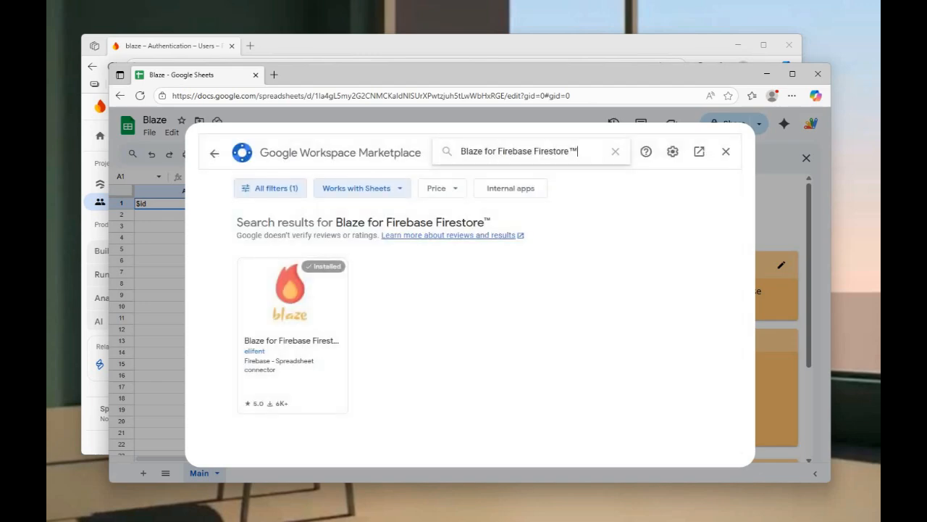
left_click(292, 336)
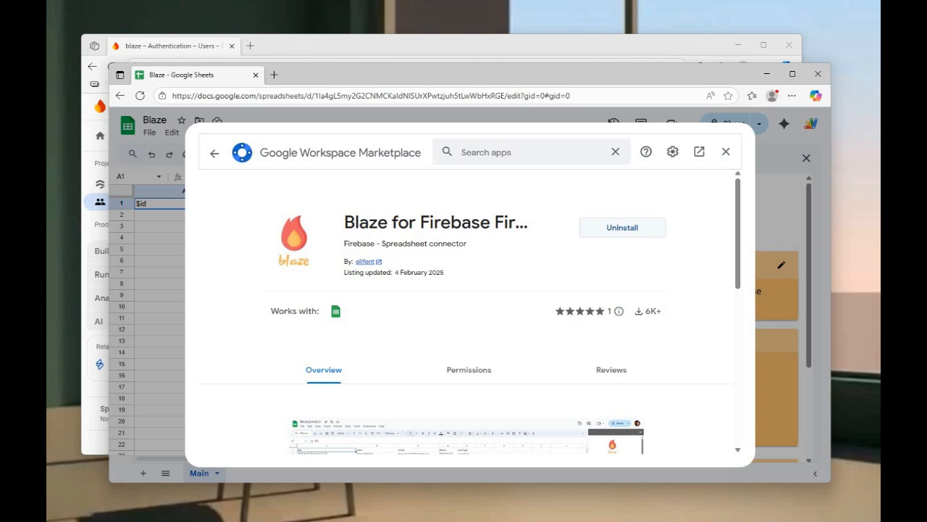
Step: Close the Marketplace, relaunch Blaze for Firebase Firestore and edit its Target Connection
left_click(726, 152)
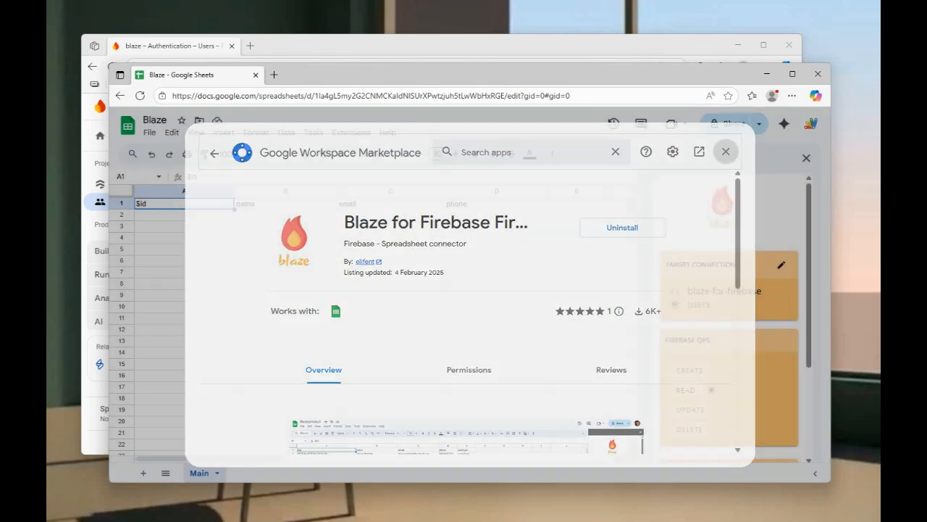
left_click(350, 132)
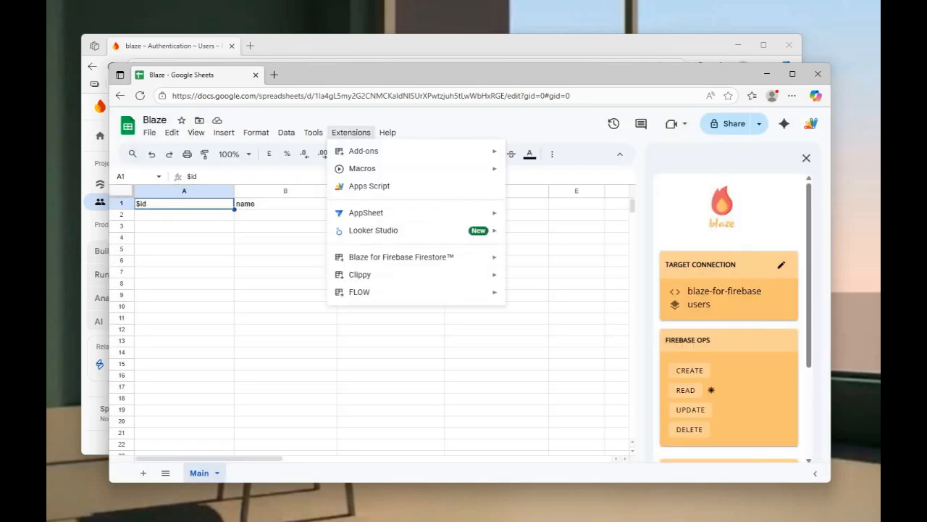
mouse_move(401, 257)
left_click(525, 260)
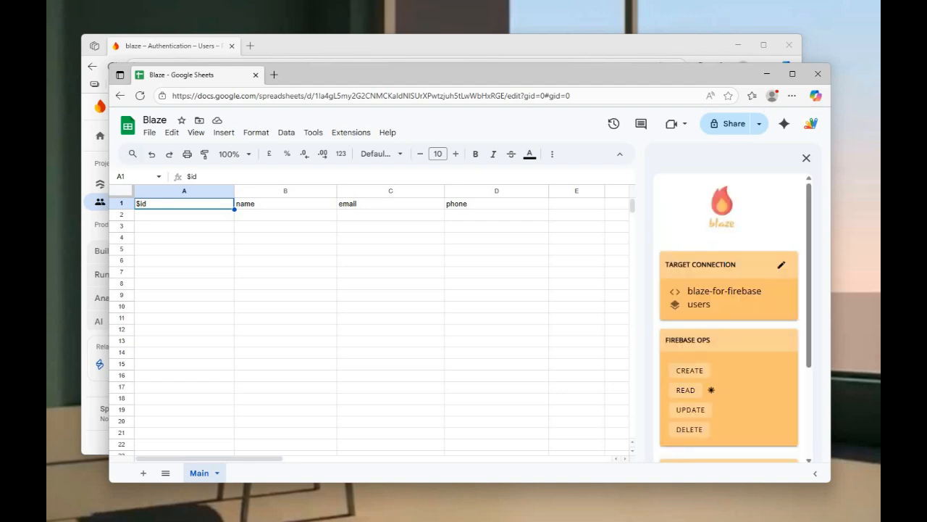
left_click(782, 265)
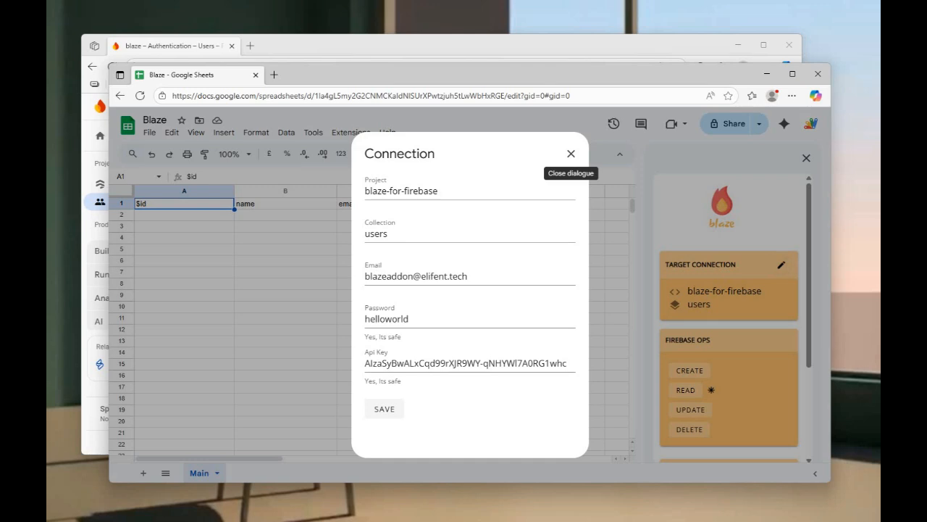
Step: Focus the connection's Email field, then bring the Firebase Authentication Users page forward
left_click(510, 276)
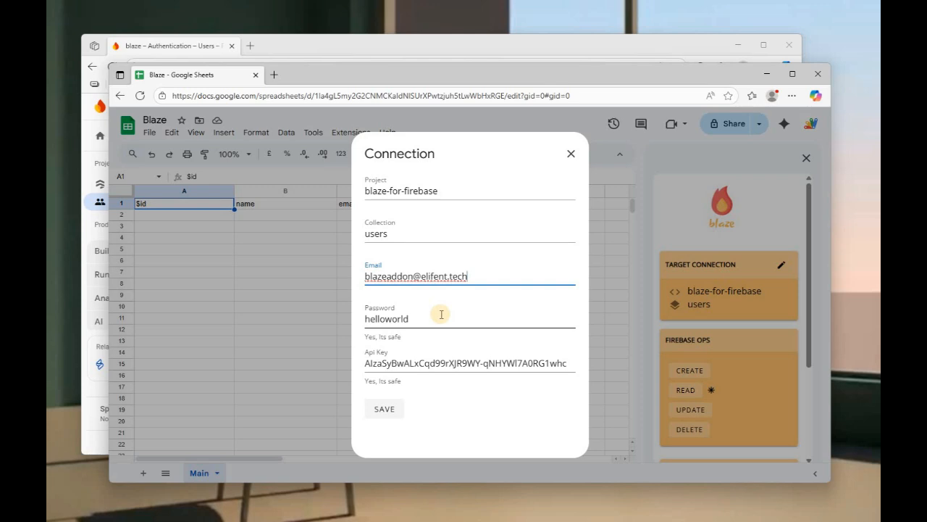
left_click(448, 43)
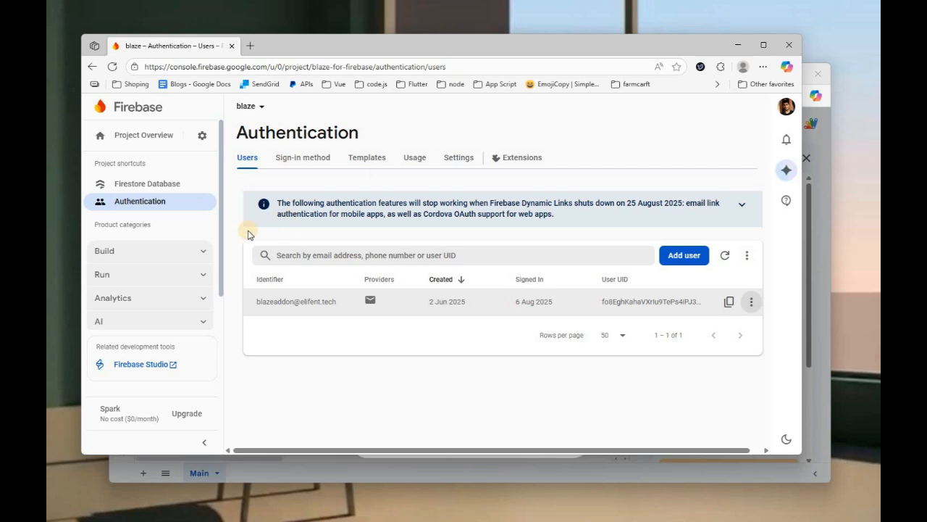
Step: Open Firebase Project settings and compare its Project ID and Web API key with Blaze's connection
left_click(202, 135)
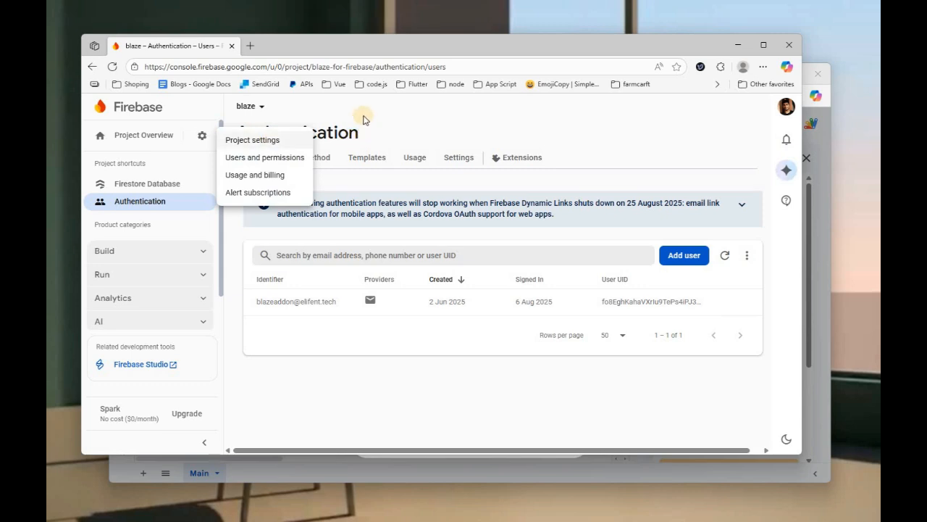
key("alt+Tab")
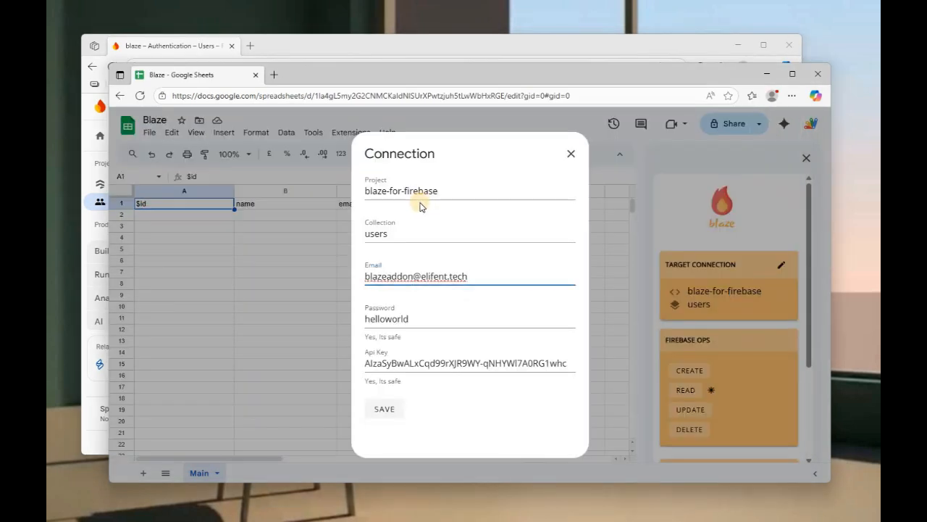
key("alt+Tab")
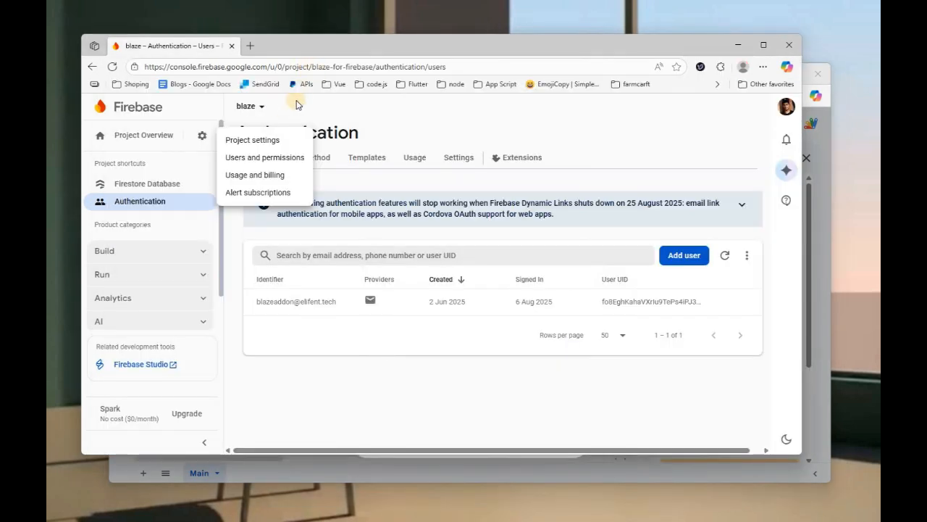
left_click(251, 144)
left_click(202, 135)
left_click(259, 141)
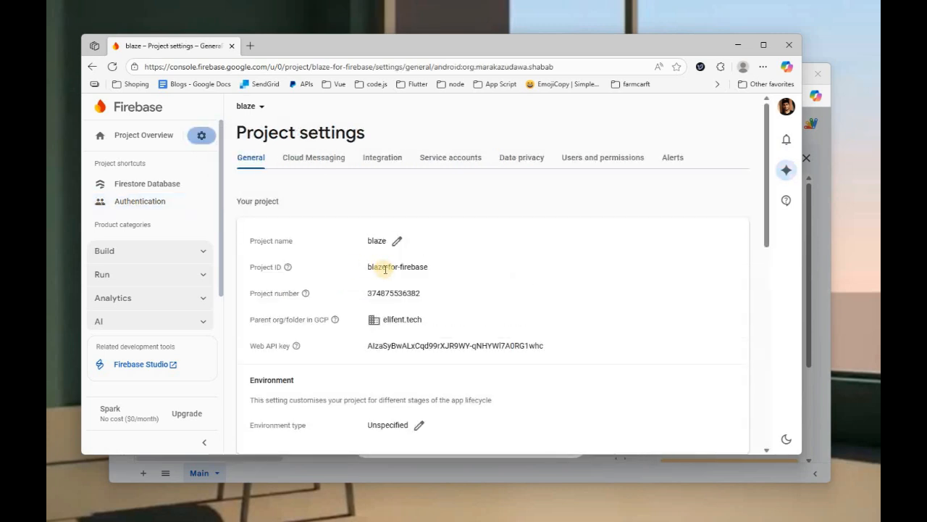
key("alt+Tab")
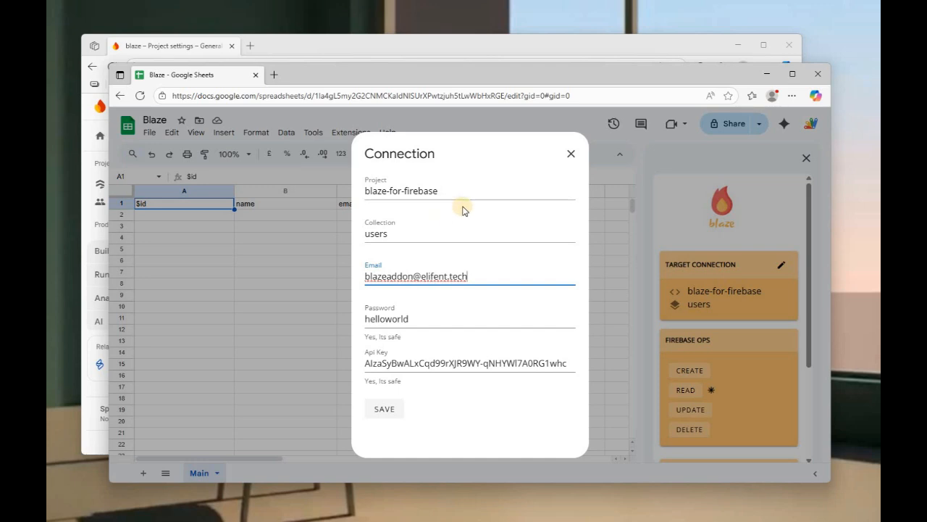
key("alt+Tab")
key("alt+Tab")
Step: Check the 'users' Collection field, then go to Firebase's Authentication users list
left_click(455, 232)
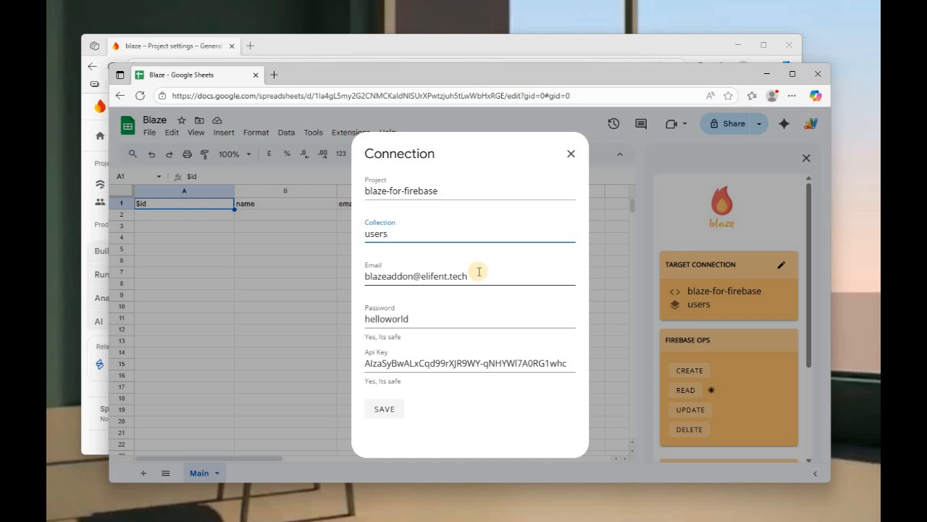
left_click(444, 55)
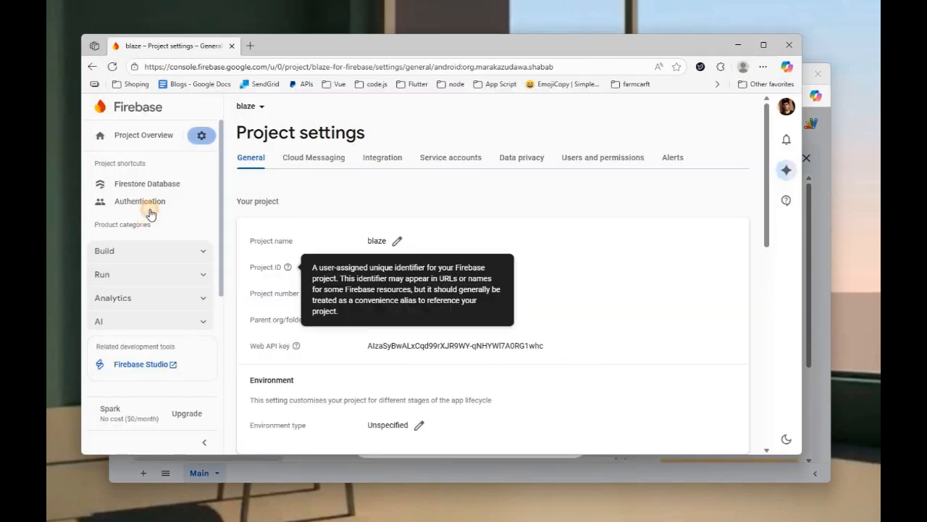
left_click(149, 210)
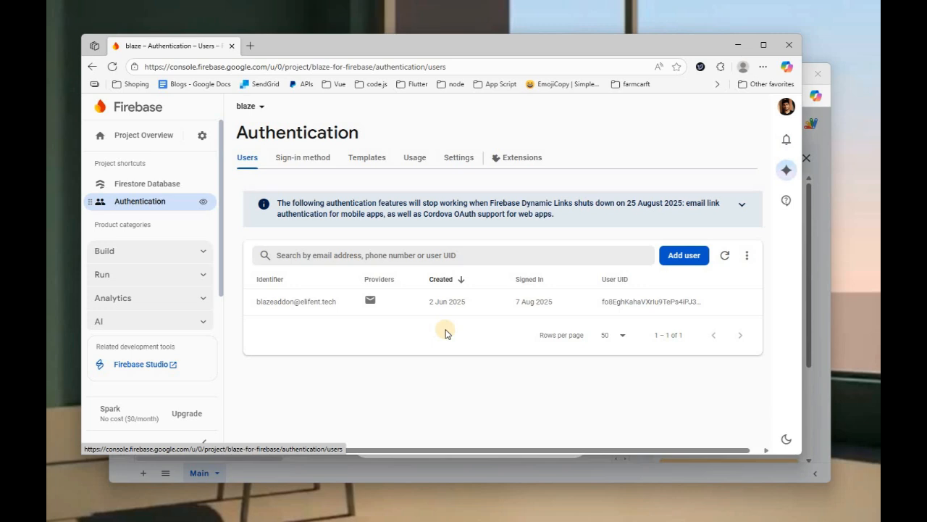
left_click(297, 147)
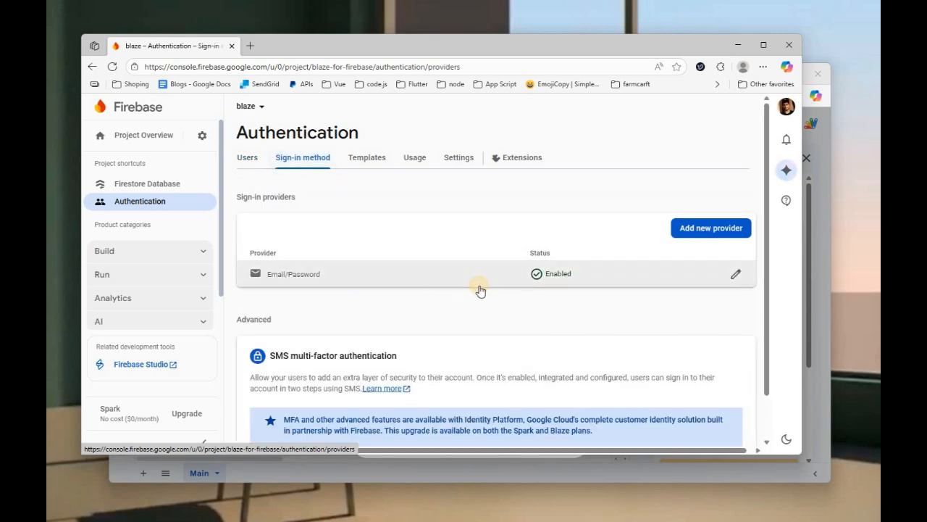
left_click(253, 163)
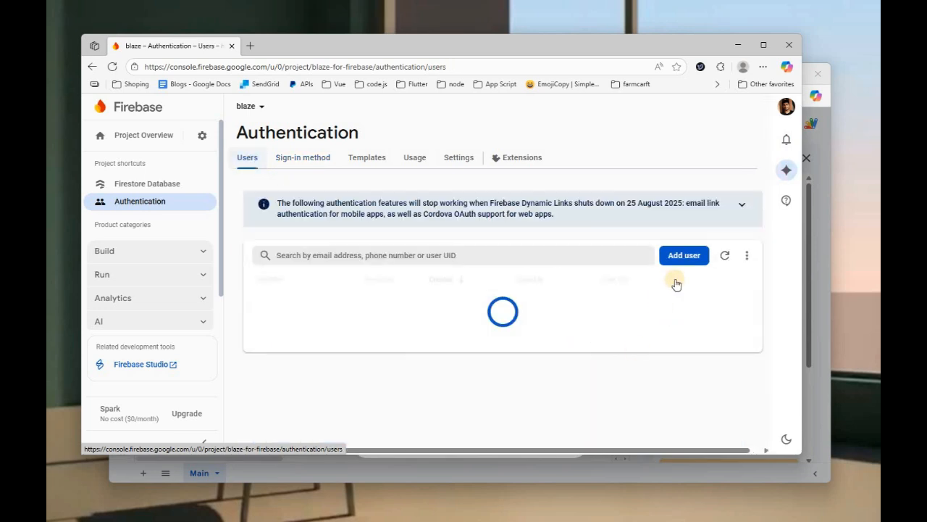
left_click(684, 256)
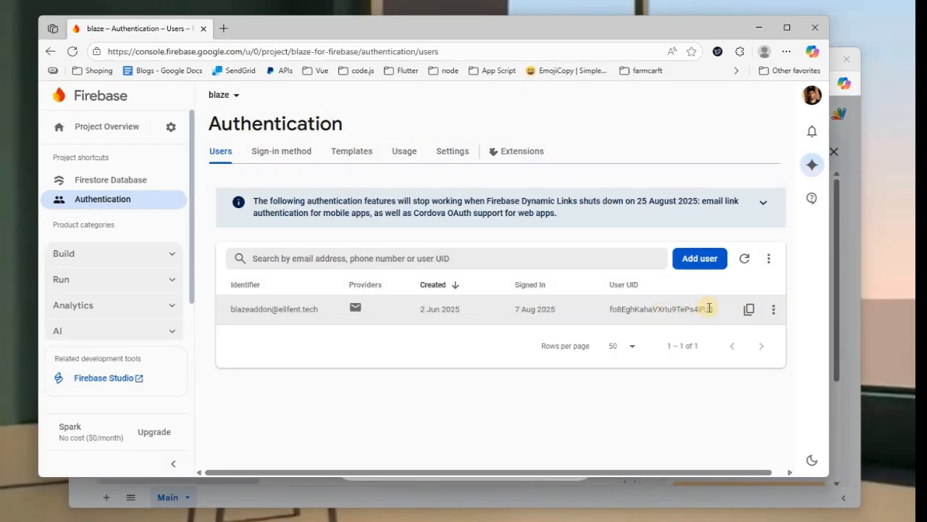
left_click(773, 310)
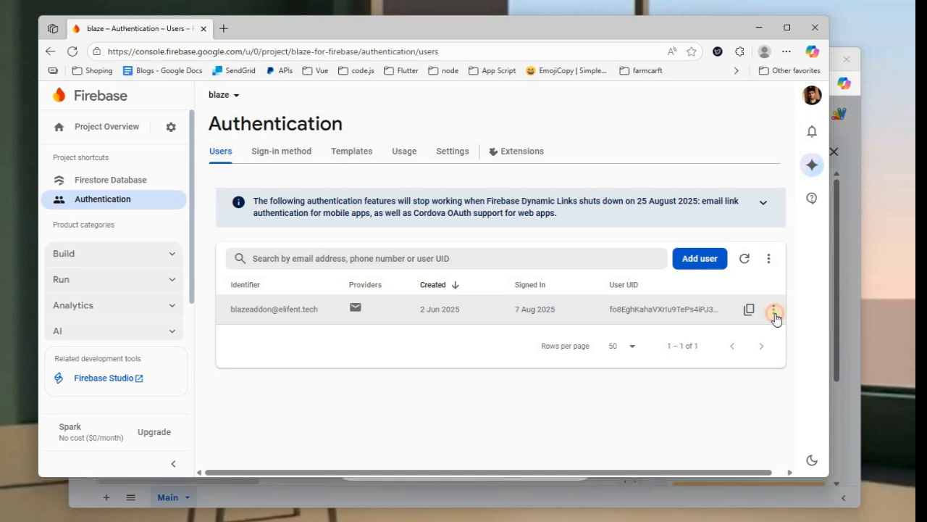
Step: Open the existing user's menu to delete that account
left_click(744, 351)
Step: Add a new Firebase user with the new email address and a password
left_click(321, 356)
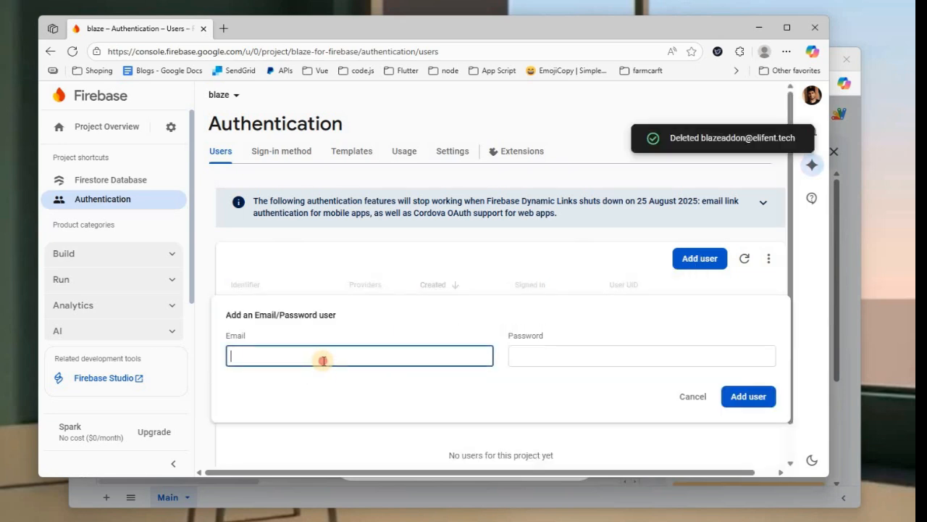
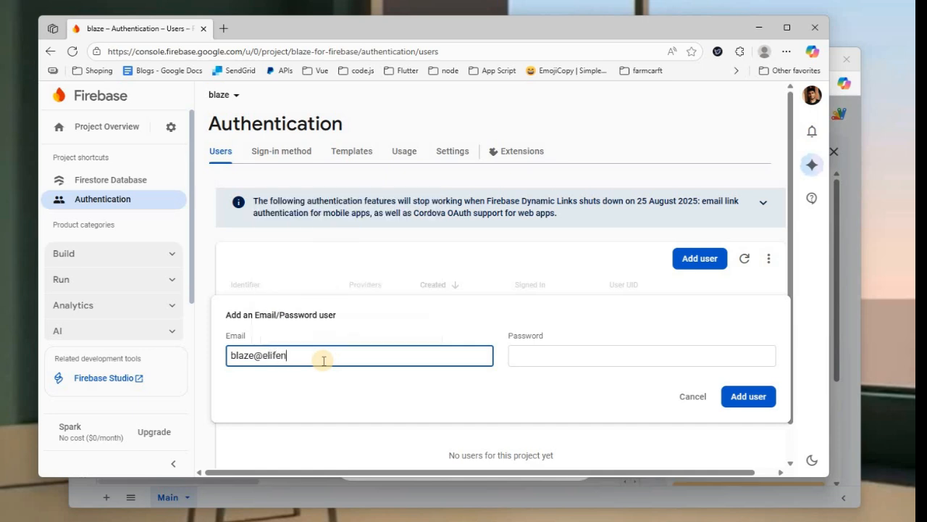
key("Tab")
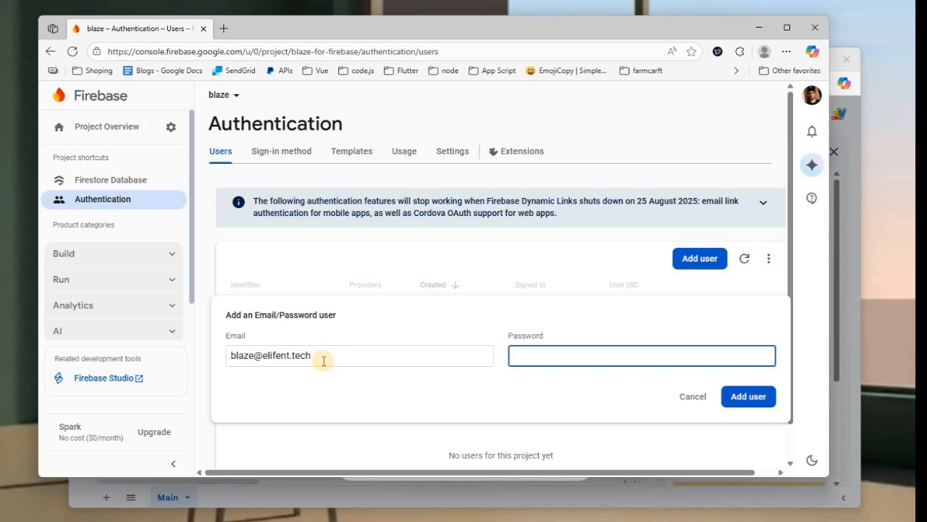
type("123456")
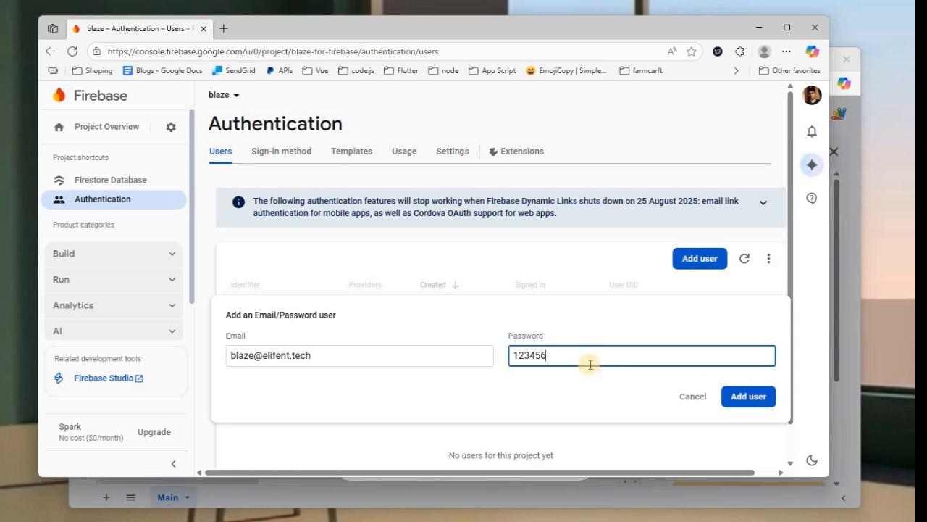
left_click(751, 399)
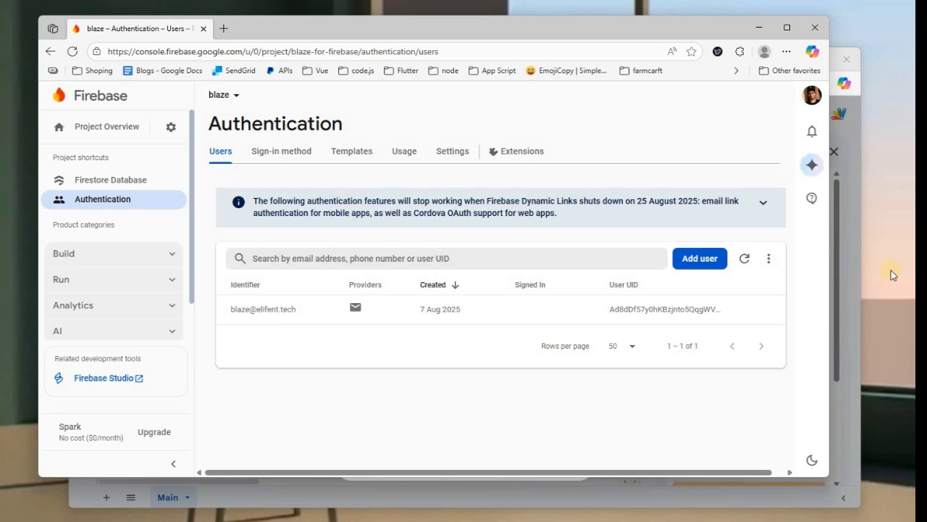
Step: Replace the Blaze connection's email with the new Firebase user's email address
left_click(856, 228)
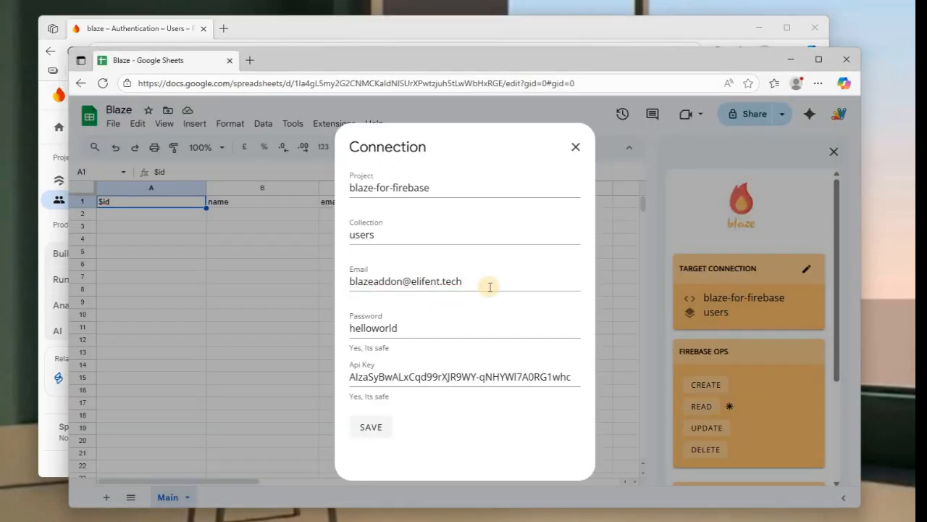
left_click(489, 287)
triple_click(490, 287)
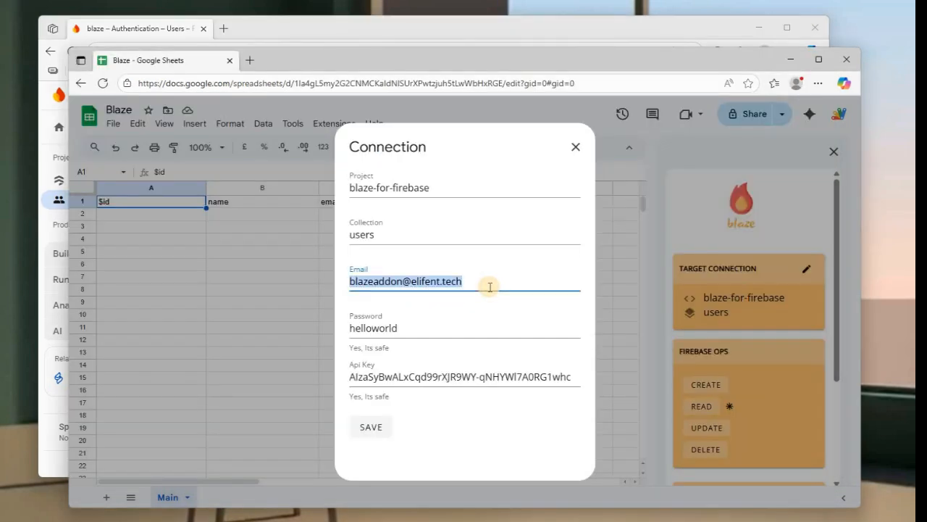
key("BackSpace")
type("balze@")
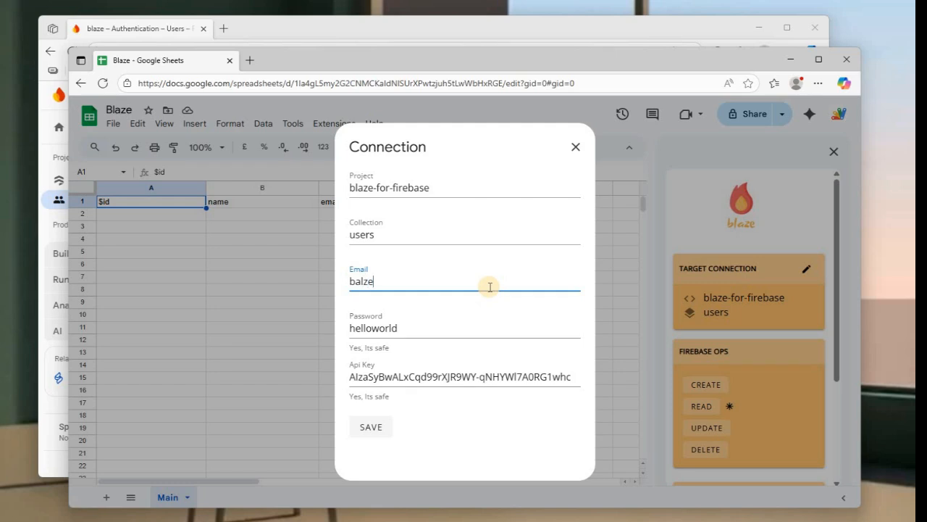
key("BackSpace")
key("BackSpace")
key("BackSpace")
key("BackSpace")
key("BackSpace")
Step: Enter the new user's password in the Blaze connection's Password field
key("Tab")
type("123456")
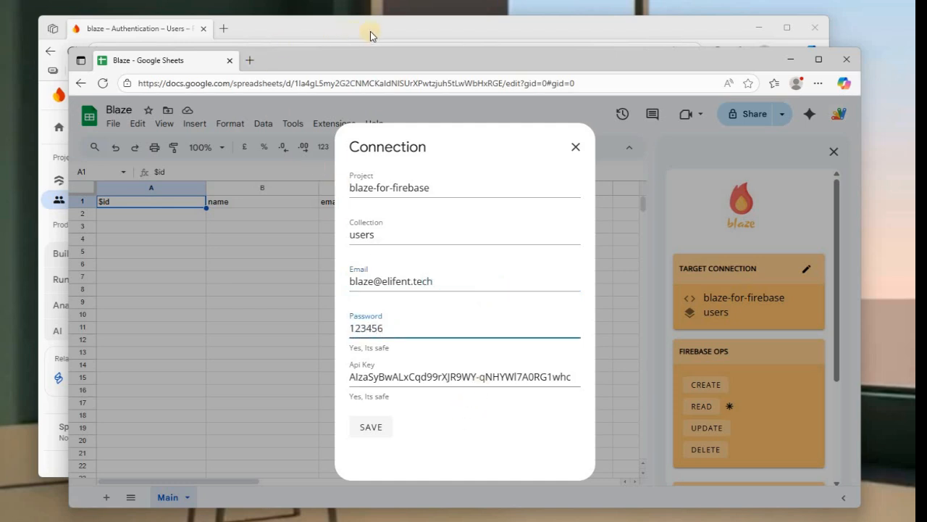
key("alt+Tab")
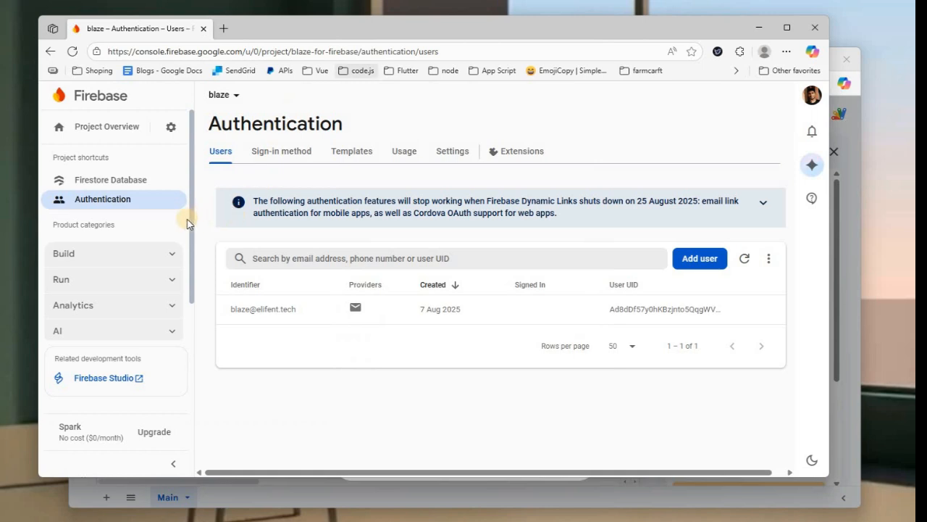
Step: Check the Web API key in Firebase Project settings, then return to the Connection dialog
left_click(170, 126)
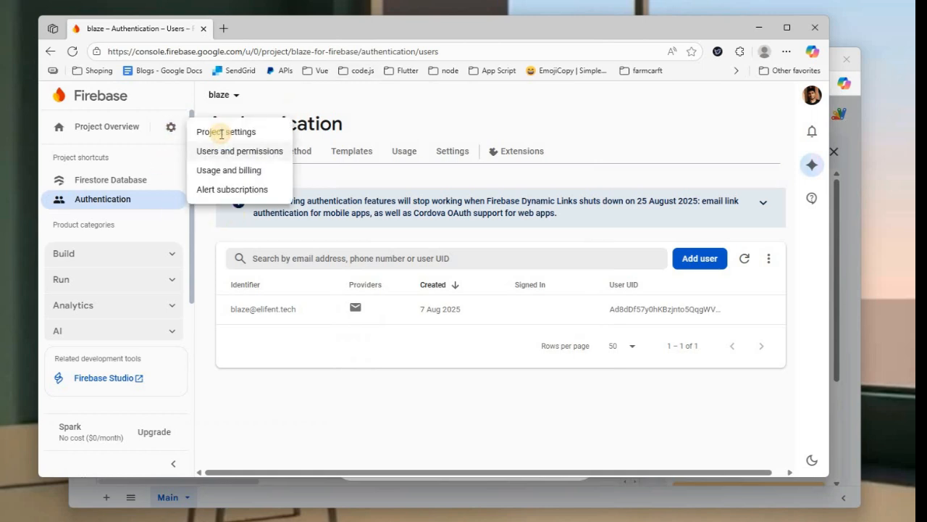
left_click(230, 131)
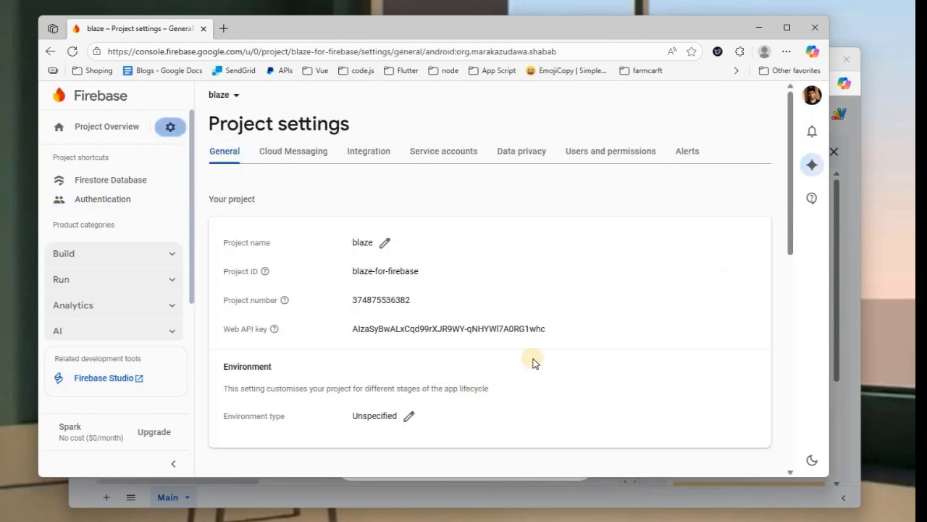
scroll(533, 360, "down", 3)
scroll(413, 310, "up", 2)
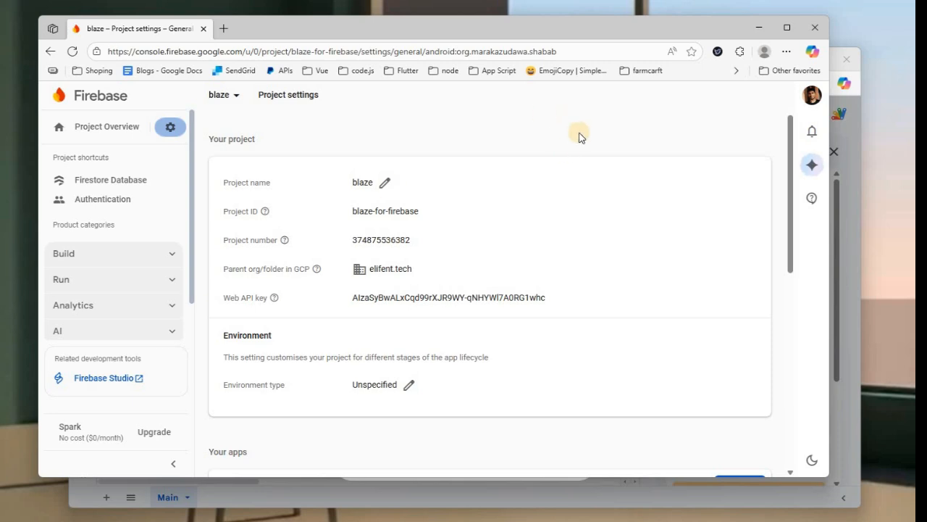
left_click(844, 204)
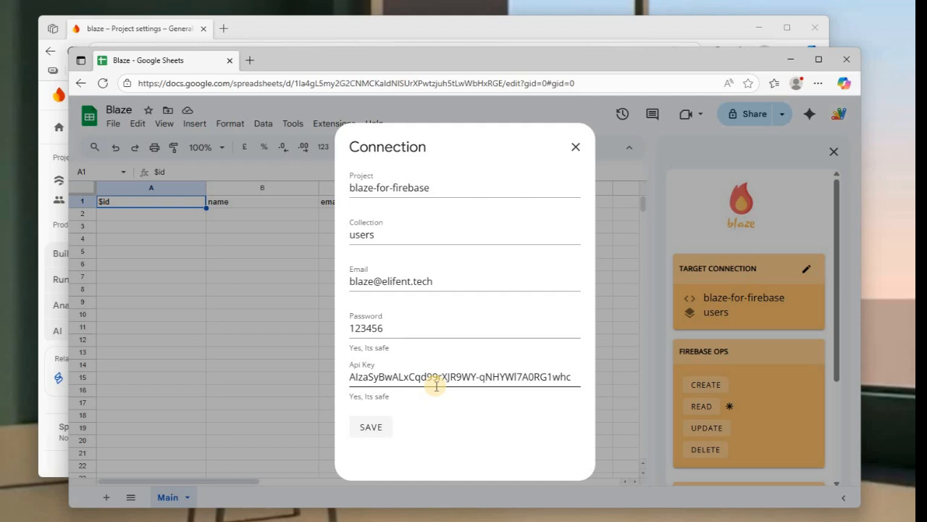
Step: Save the Blaze connection settings and relaunch the Blaze for Firebase Firestore add-on
left_click(384, 435)
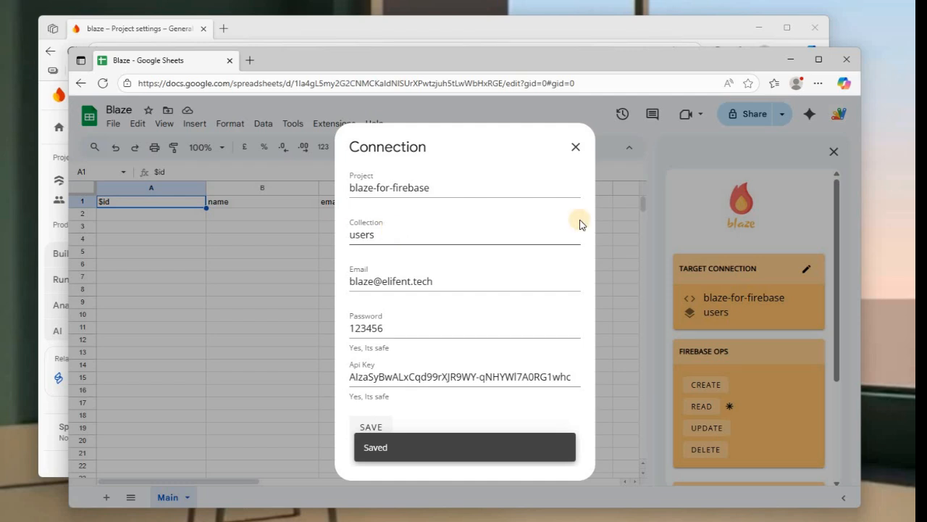
left_click(576, 147)
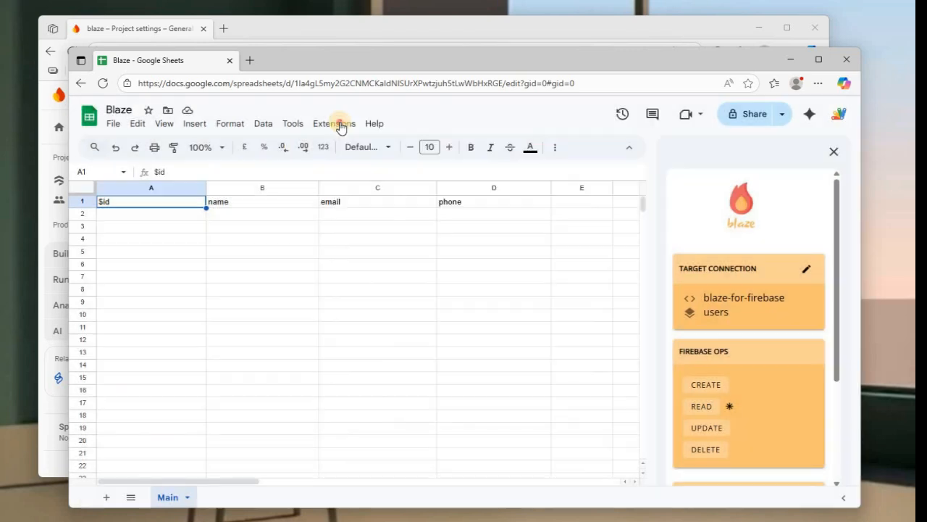
left_click(339, 125)
mouse_move(424, 262)
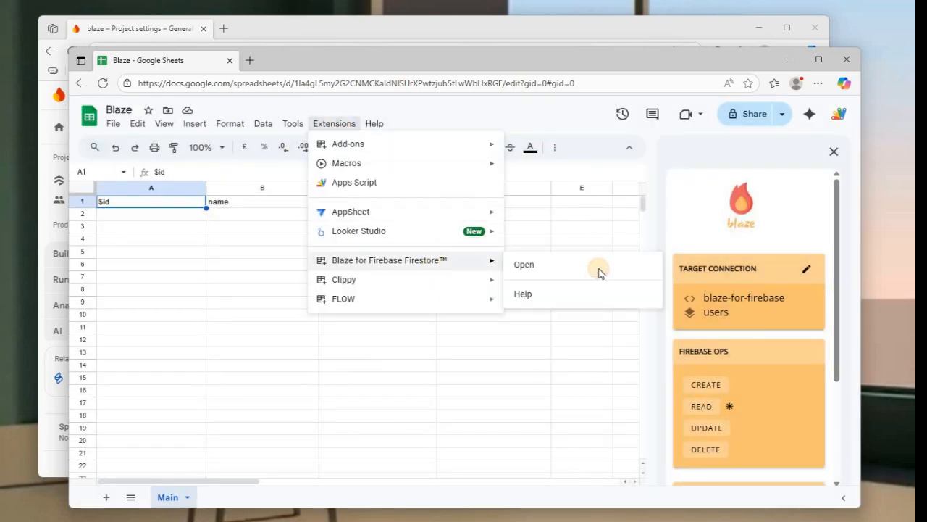
left_click(600, 273)
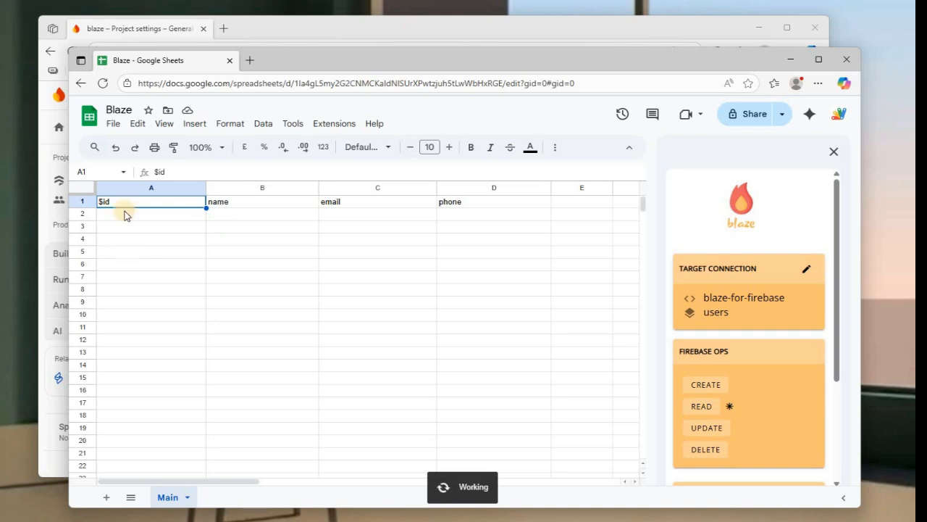
key("alt+Tab")
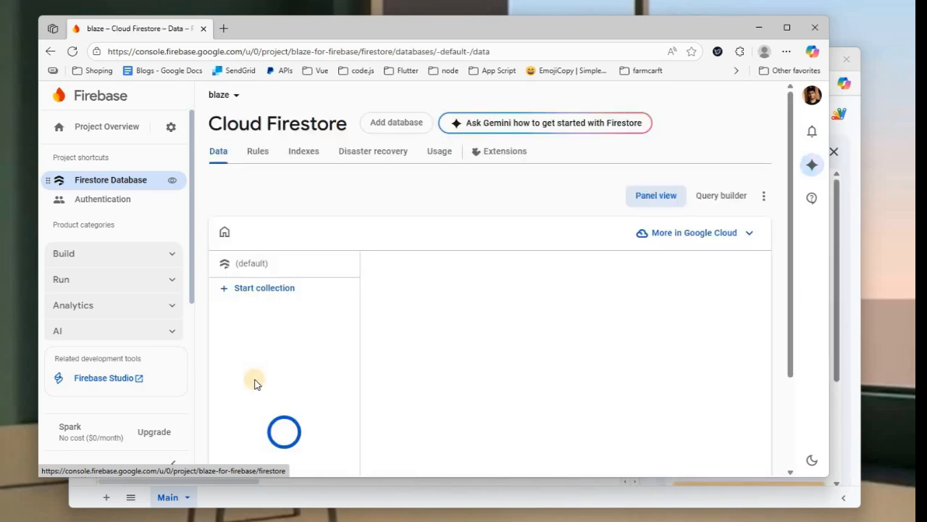
Step: Scroll through the Firestore users collection documents, then return to the spreadsheet
scroll(261, 387, "down", 3)
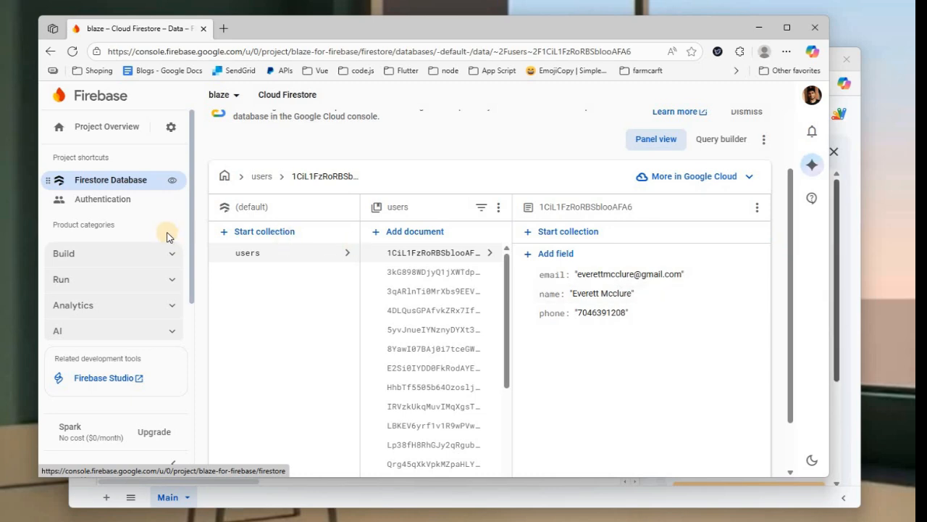
key("alt+Tab")
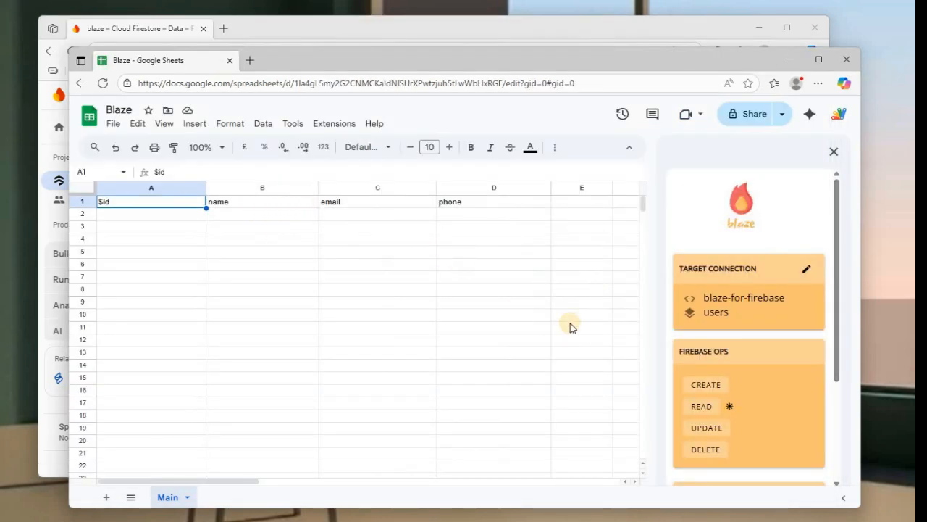
Step: Run Blaze's READ to load all Firestore user documents into the Main sheet
scroll(546, 348, "down", 2)
left_click(704, 410)
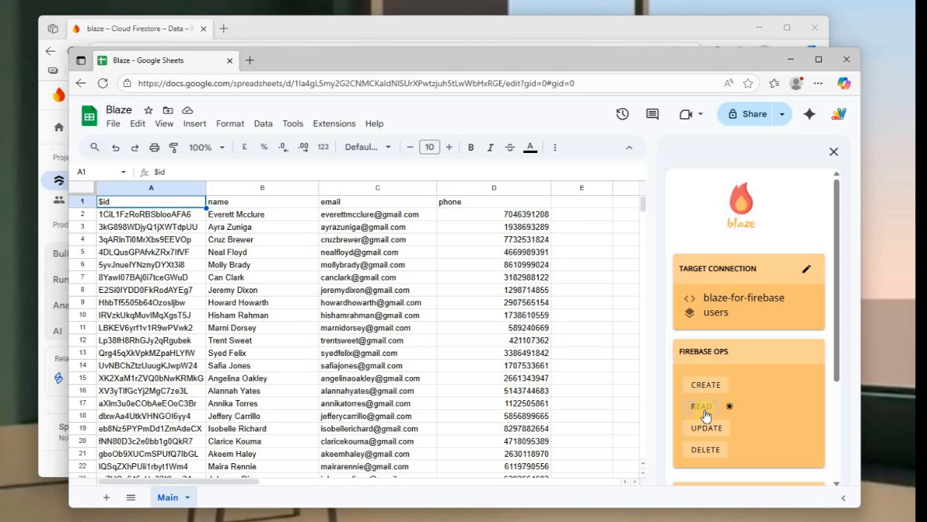
Step: Compare the id in cell A2 with the first Firestore user document's ID
left_click(187, 217)
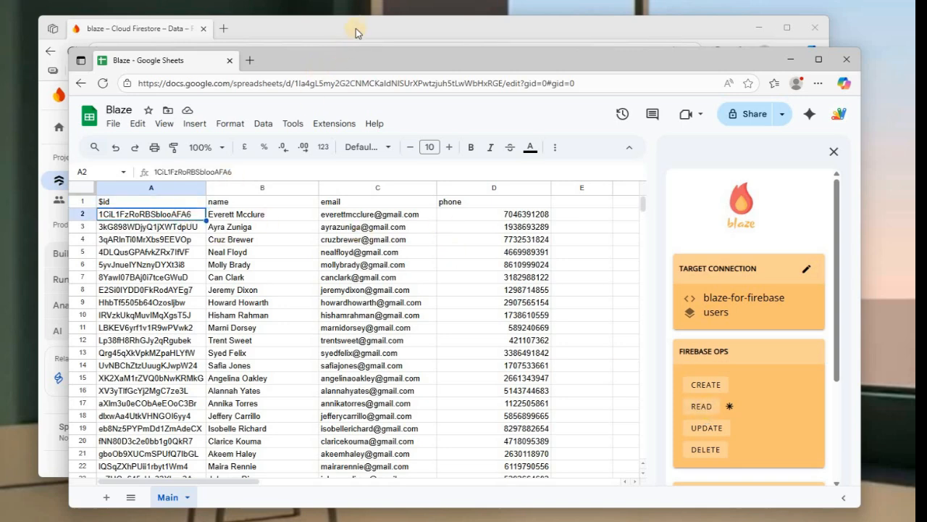
key("alt+Tab")
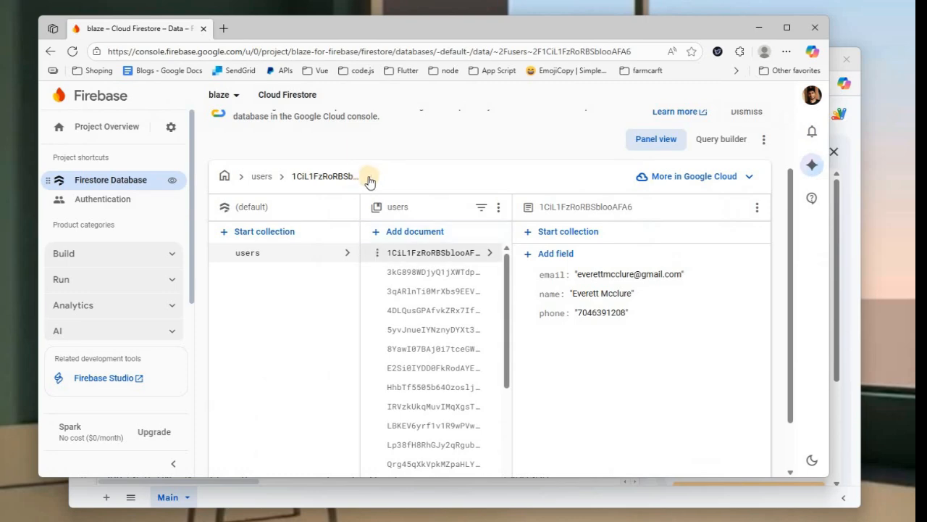
left_click(324, 177)
double_click(324, 177)
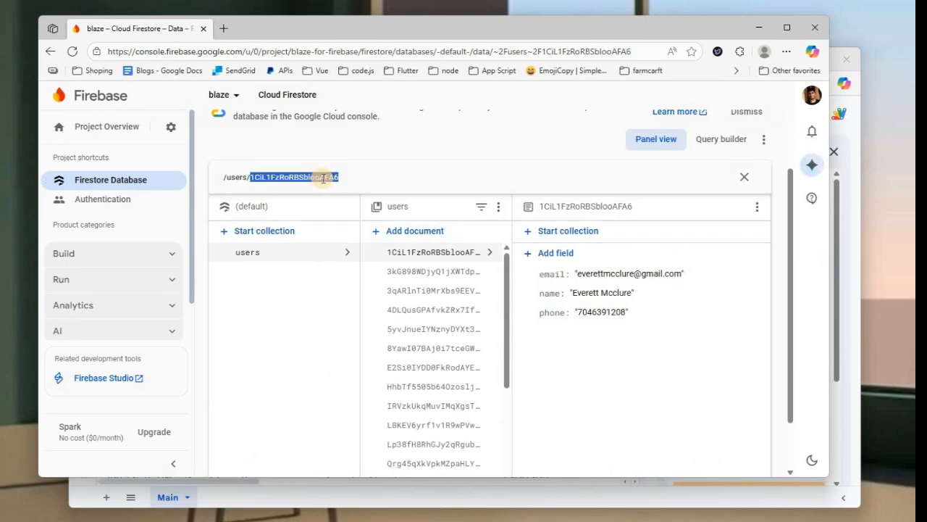
key("Escape")
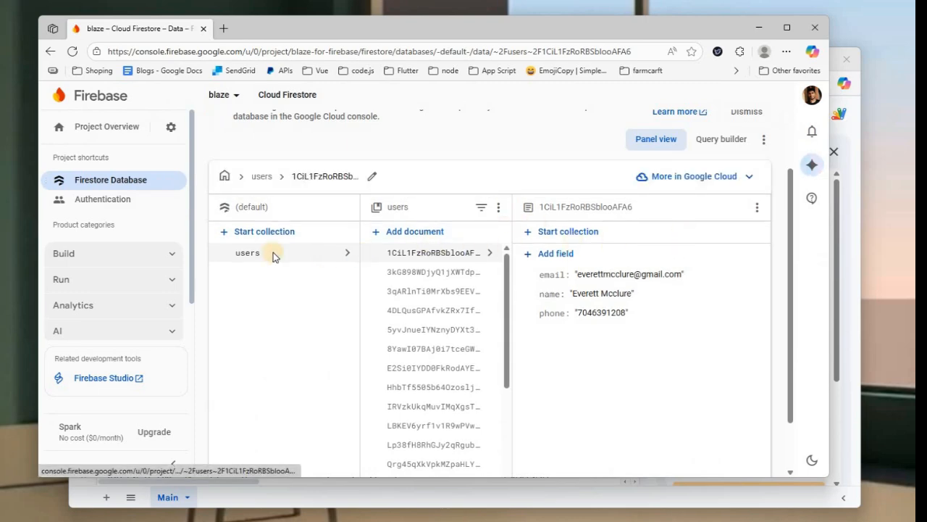
key("alt+Tab")
left_click(151, 229)
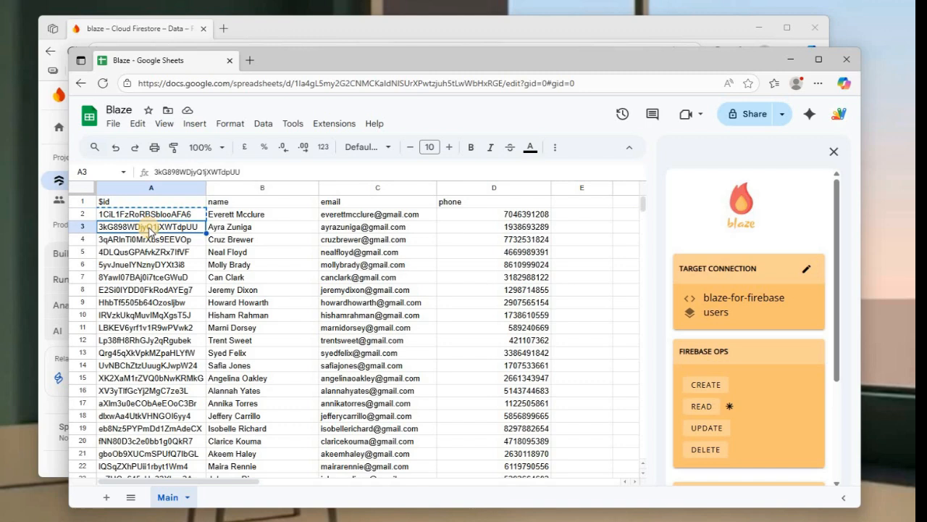
Step: Clear all user rows below row 2 and enter a new name in B2
key("ctrl+shift+Down")
key("ctrl+shift+Right")
key("Delete")
key("Up")
key("Right")
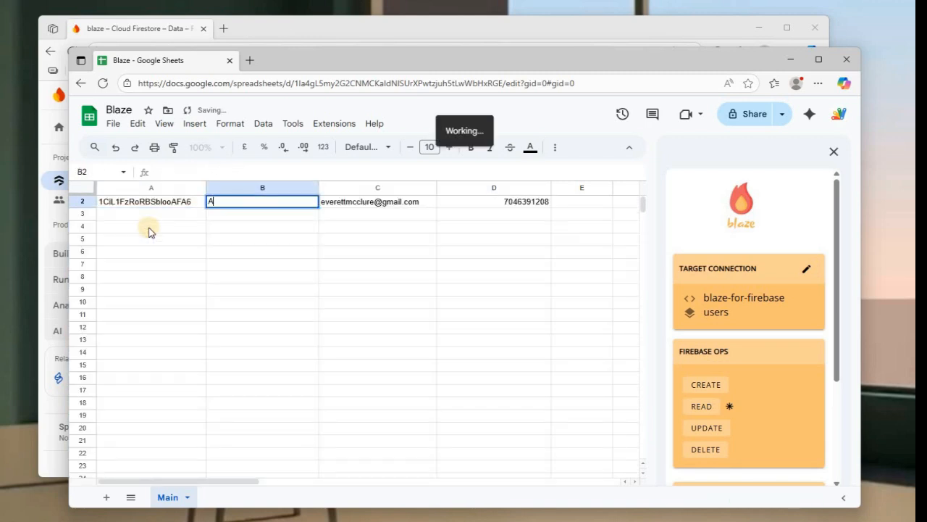
key("Return")
Step: Replace the first user's e-mail in C2 and phone number in D2 with new values
key("Up")
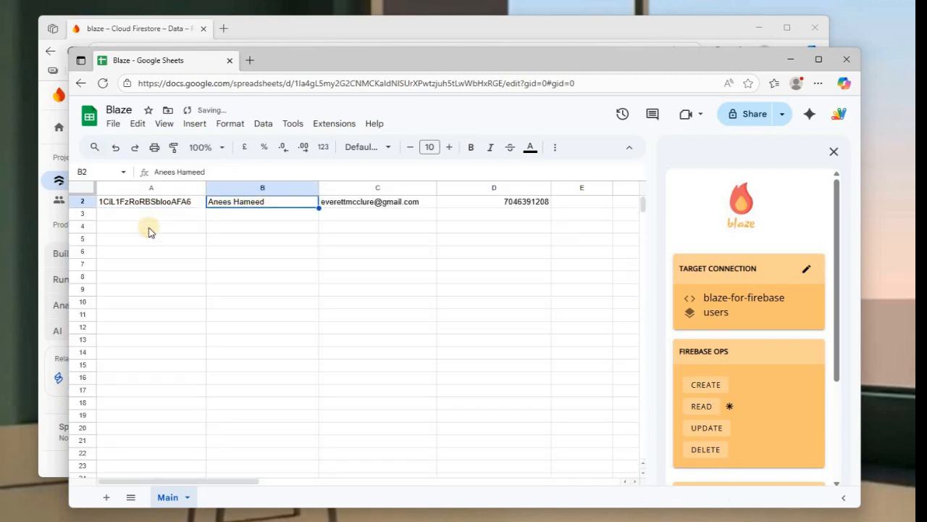
scroll(151, 230, "up", 1)
key("Right")
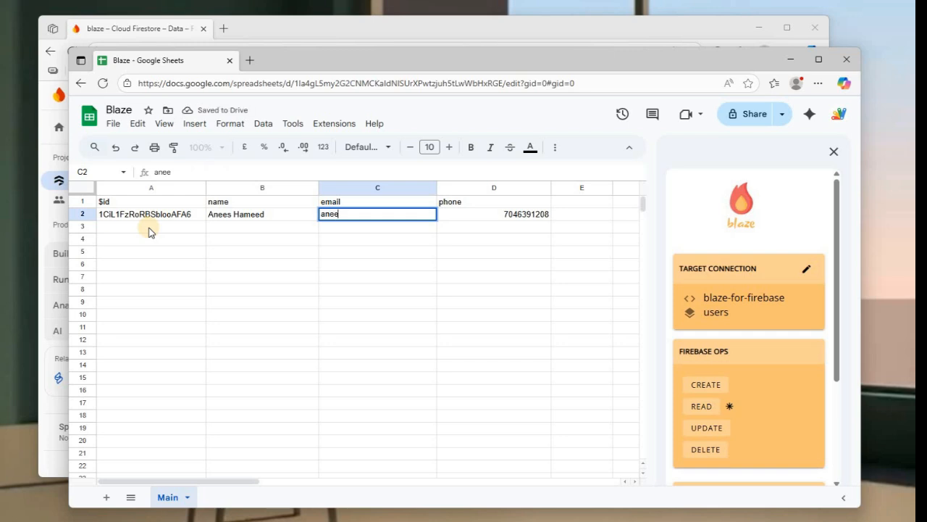
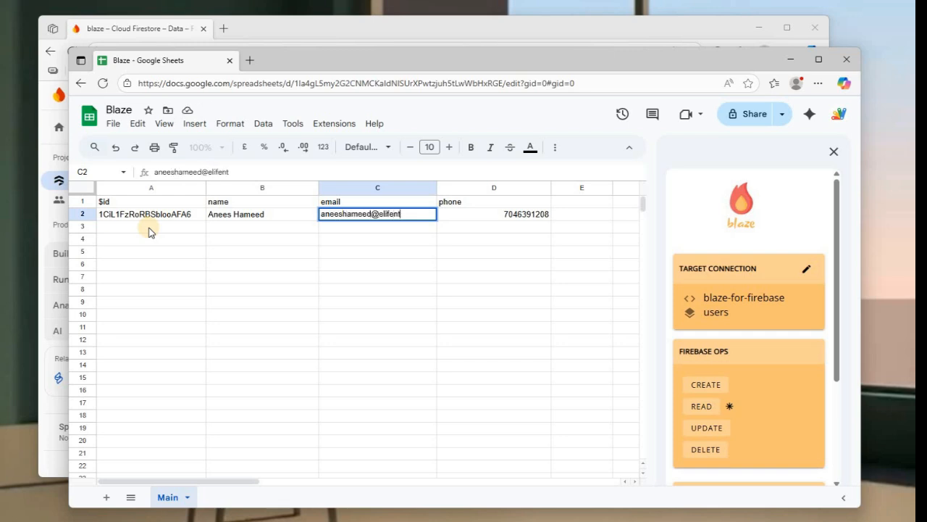
key("Tab")
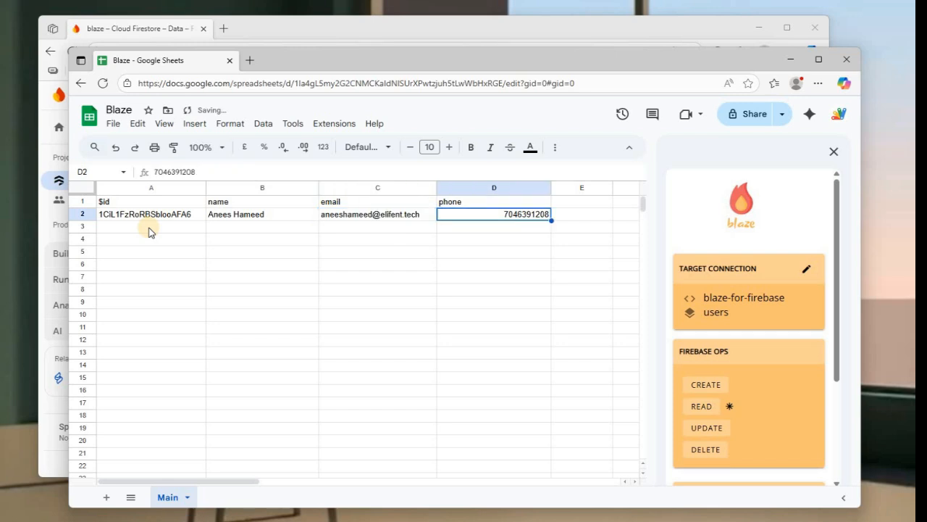
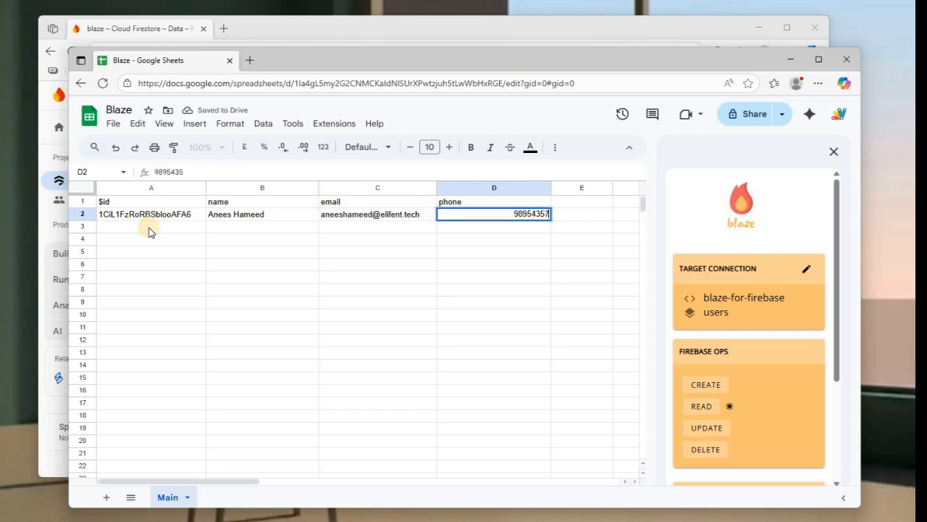
key("Return")
key("Up")
key("Up")
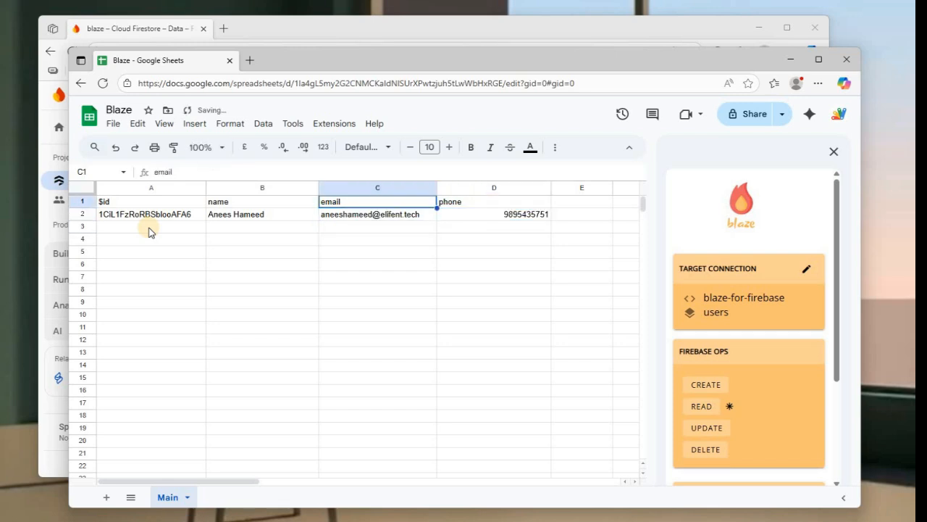
key("Left")
key("Left")
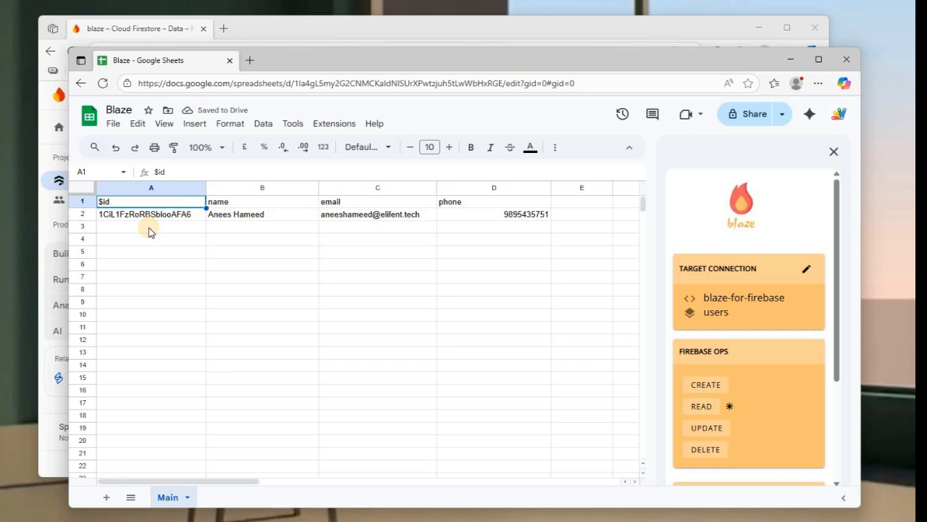
Step: Push the edited row to Firestore with Blaze UPDATE and check the document in Firebase
left_click(719, 428)
key("alt+Tab")
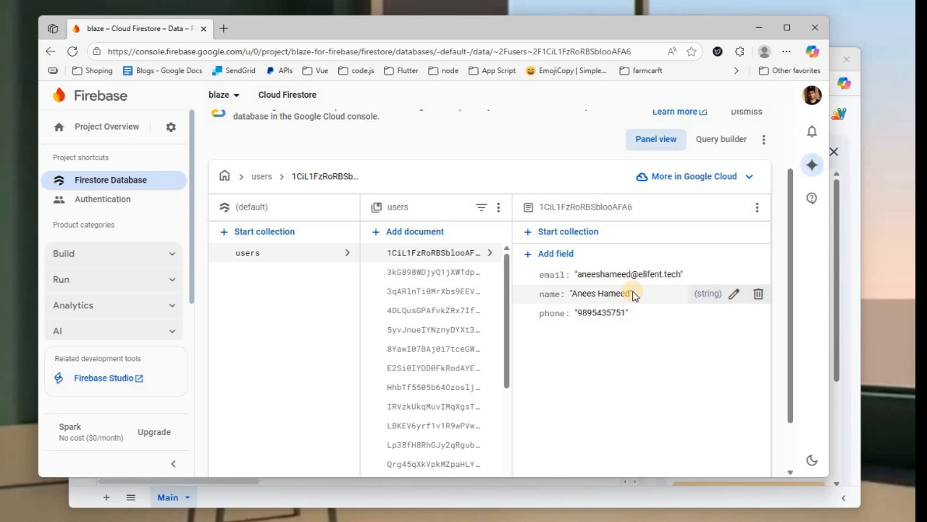
key("alt+Tab")
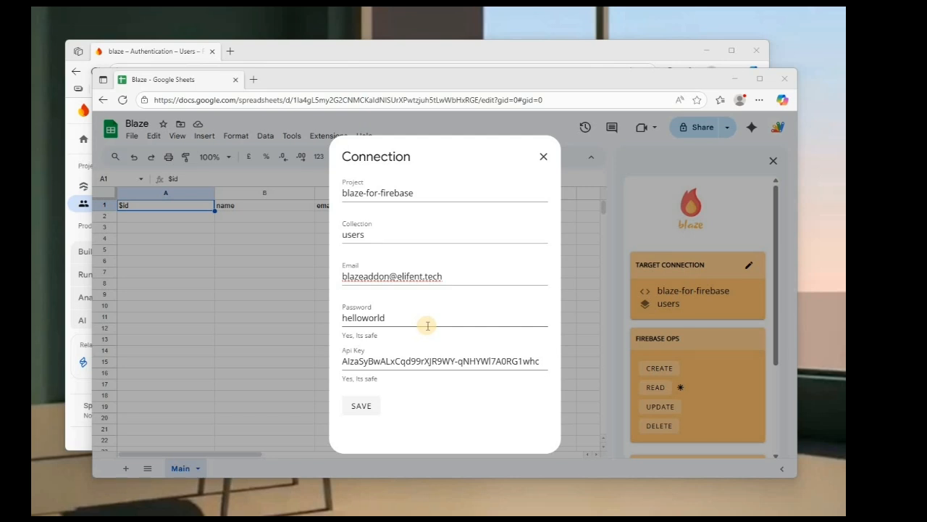
Step: Bring the Firebase Authentication user list to the front
left_click(369, 58)
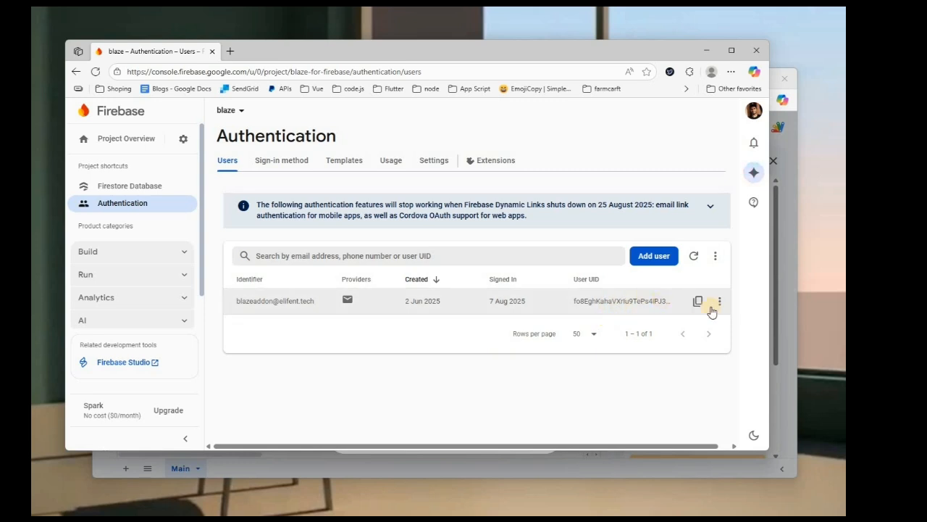
Step: Delete the only Authentication user account and confirm the permanent deletion
left_click(719, 300)
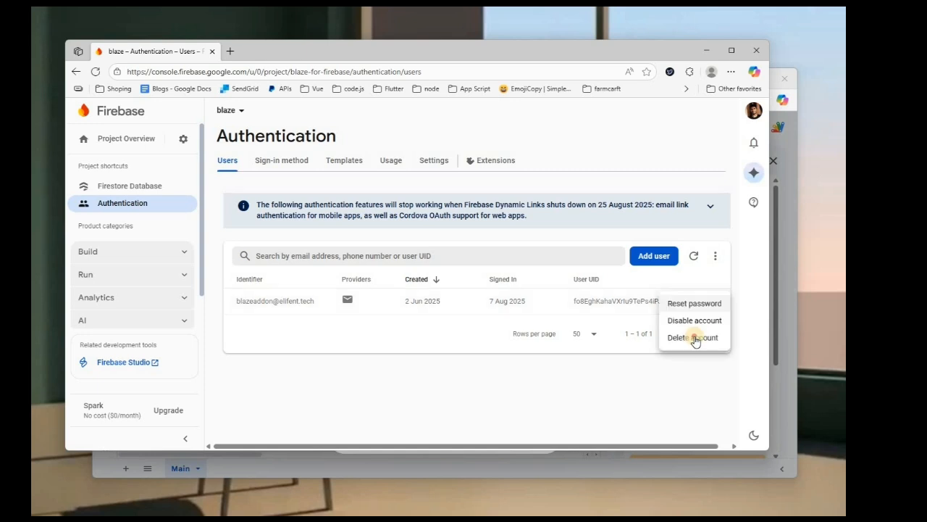
left_click(695, 338)
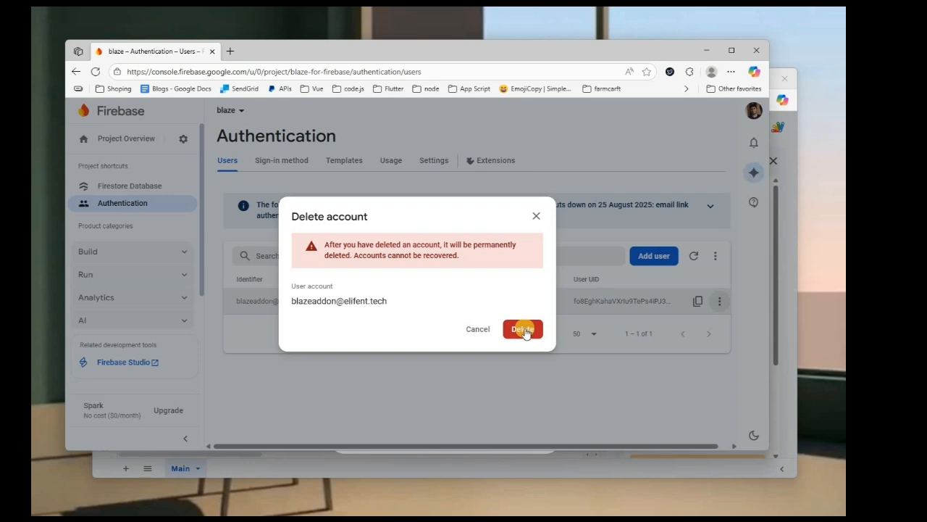
left_click(523, 330)
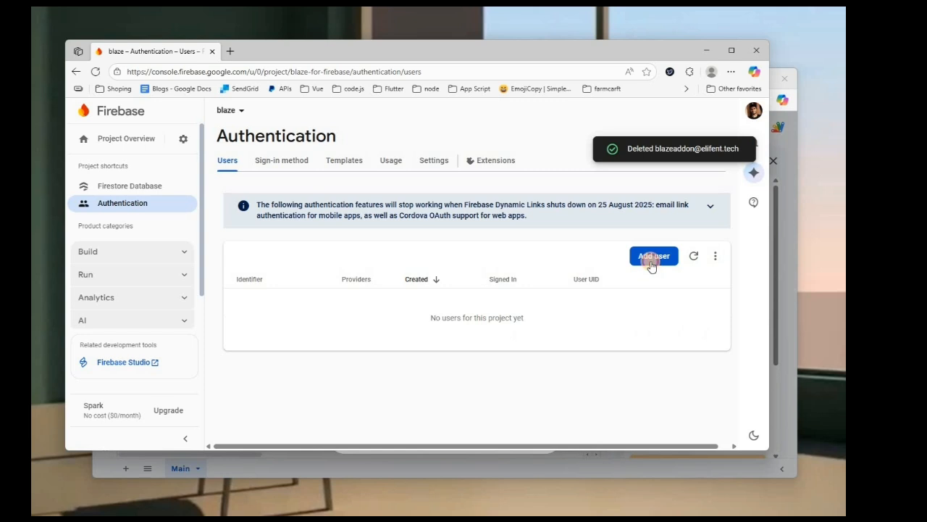
Step: Add a new Firebase user with an elifent.tech e-mail address and a password
left_click(654, 255)
left_click(318, 348)
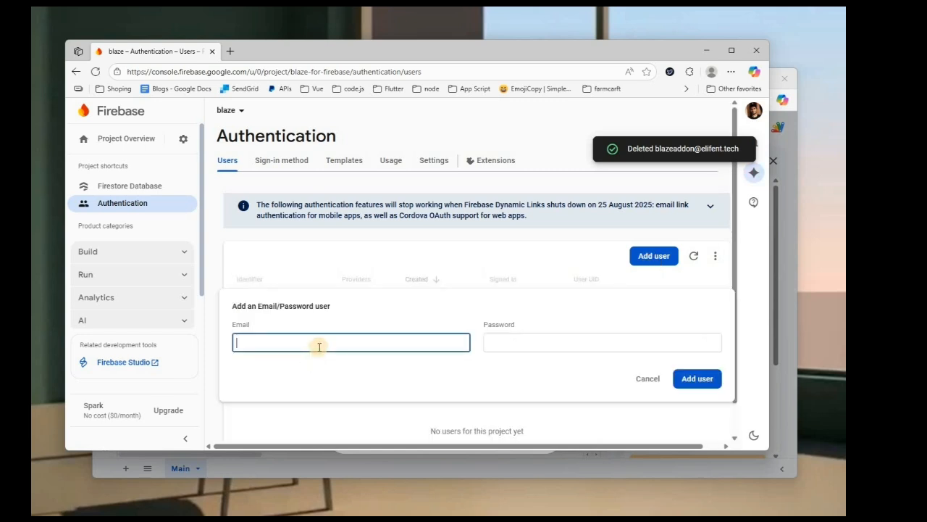
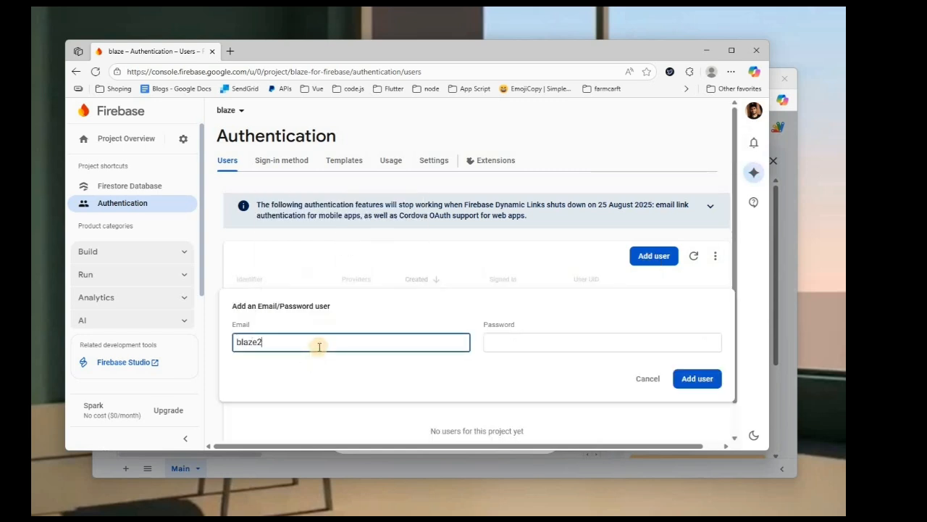
key("BackSpace")
key("BackSpace")
key("BackSpace")
key("BackSpace")
key("BackSpace")
key("BackSpace")
key("BackSpace")
key("BackSpace")
key("BackSpace")
key("BackSpace")
key("Tab")
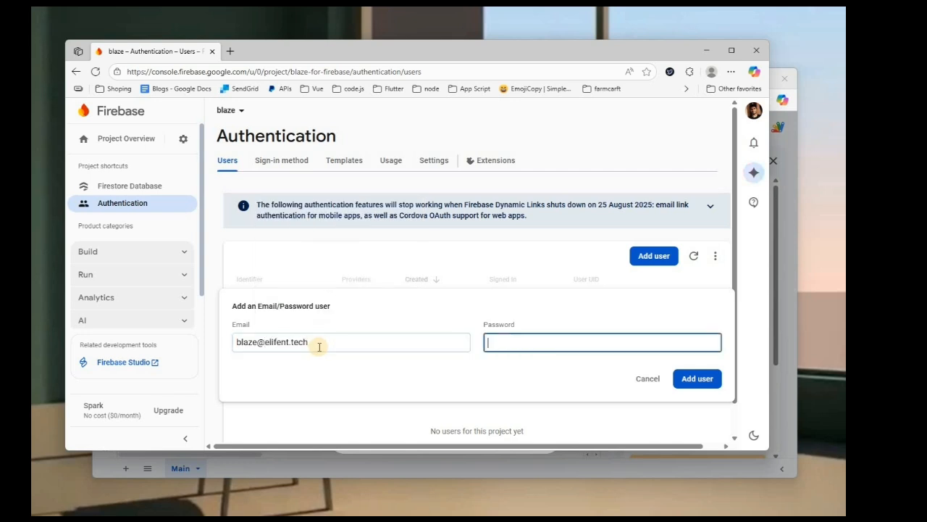
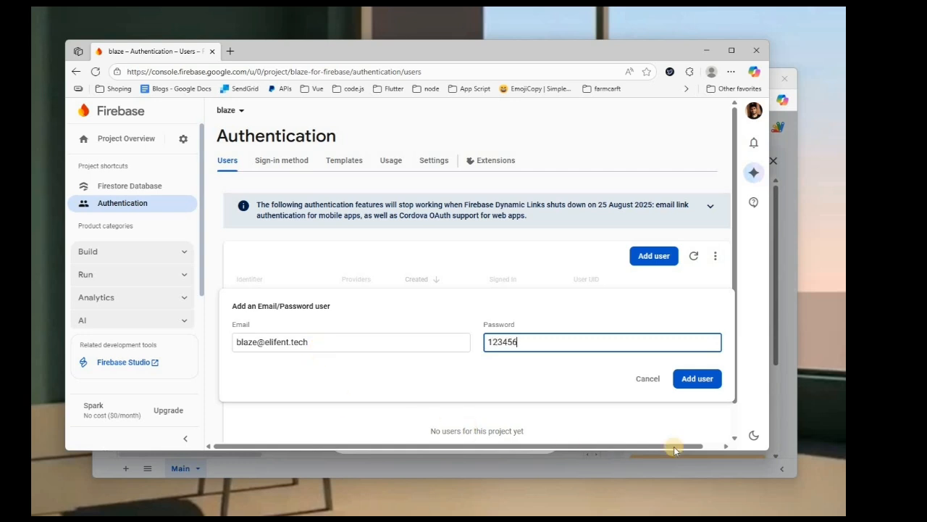
left_click(706, 383)
left_click(697, 379)
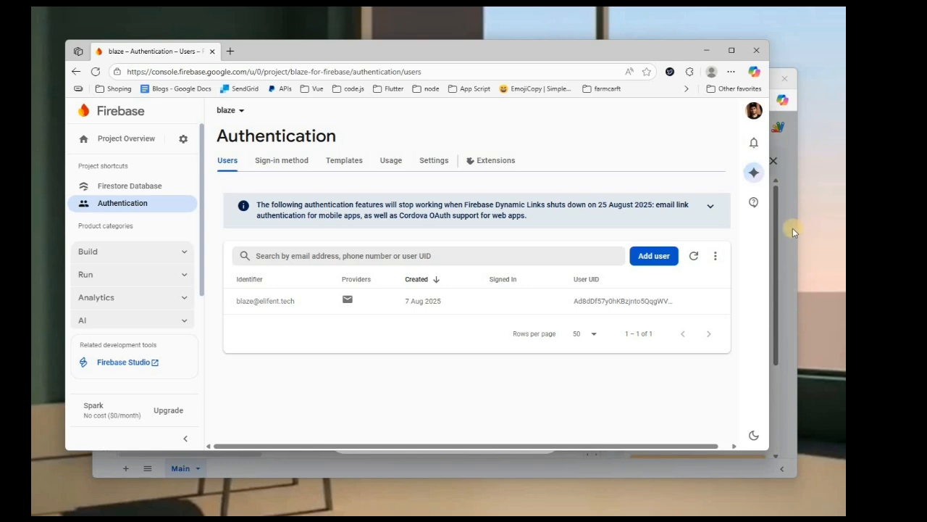
Step: Replace the Blaze Connection login e-mail and password with the new account's credentials
key("alt+Tab")
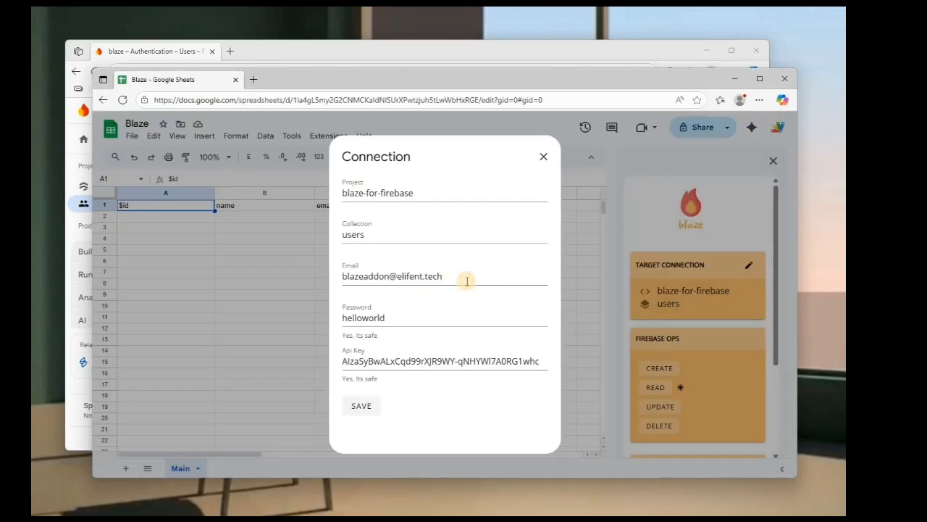
triple_click(467, 279)
key("BackSpace")
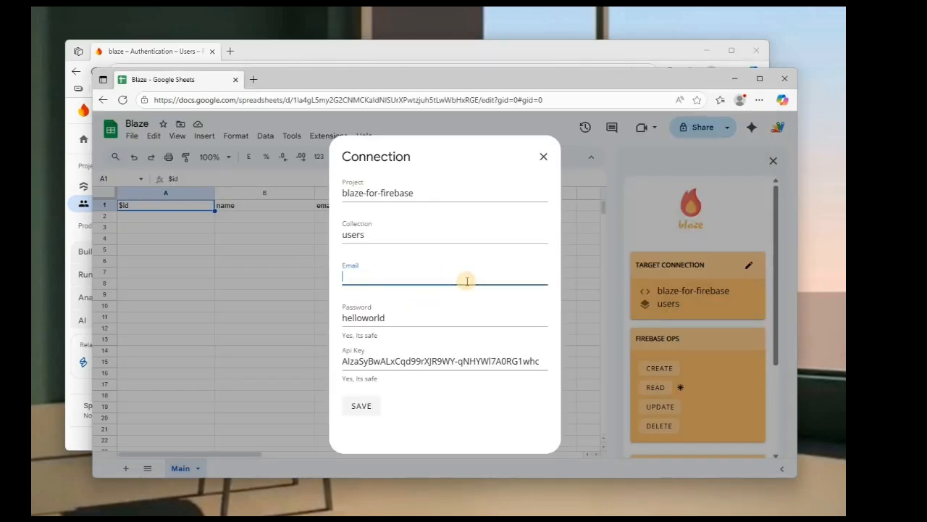
key("Tab")
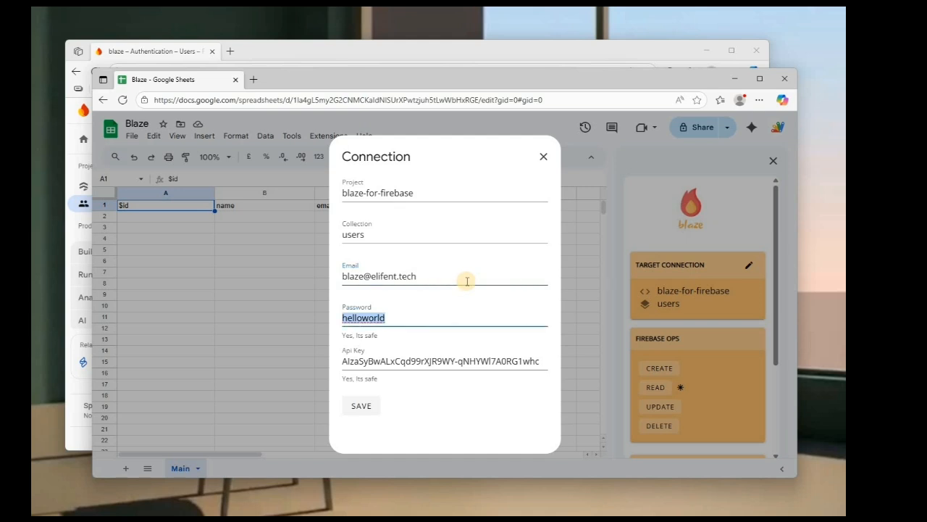
type("123456")
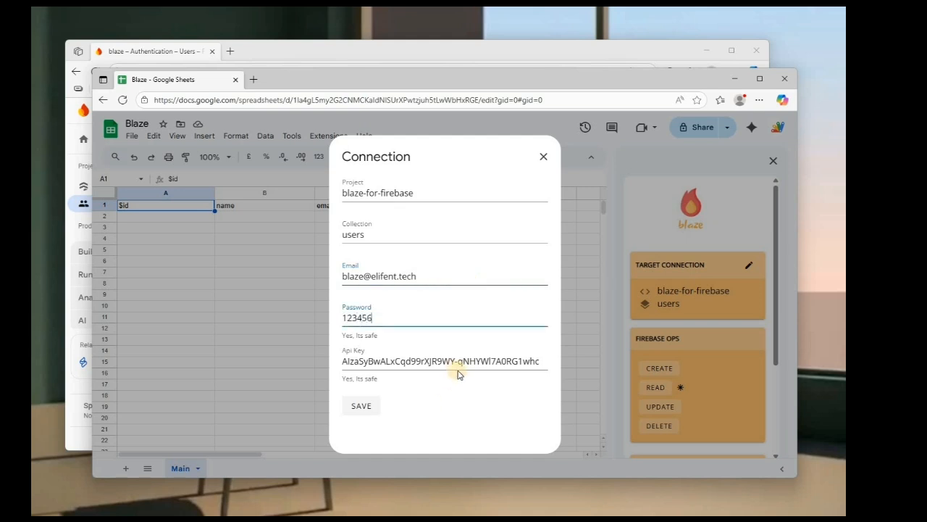
Step: Review the Firebase project settings, then return to the Blaze Connection dialog
left_click(362, 56)
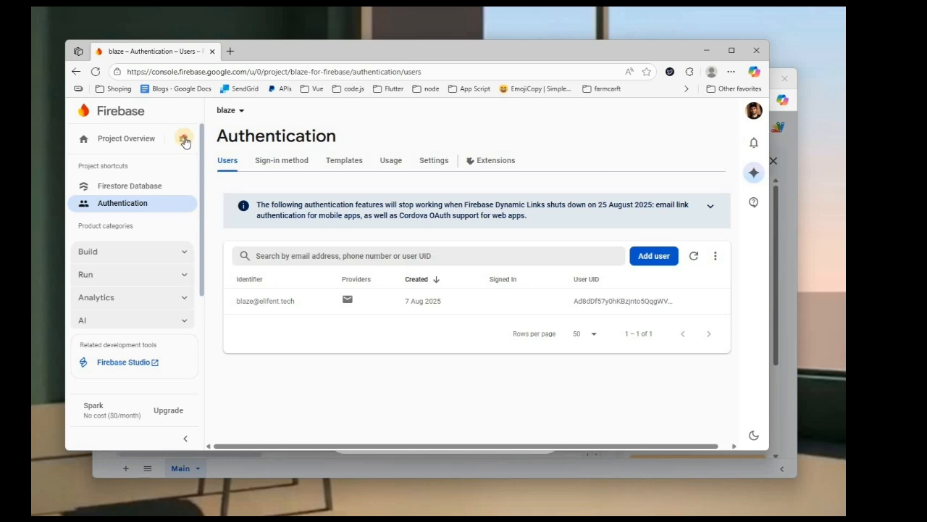
left_click(230, 143)
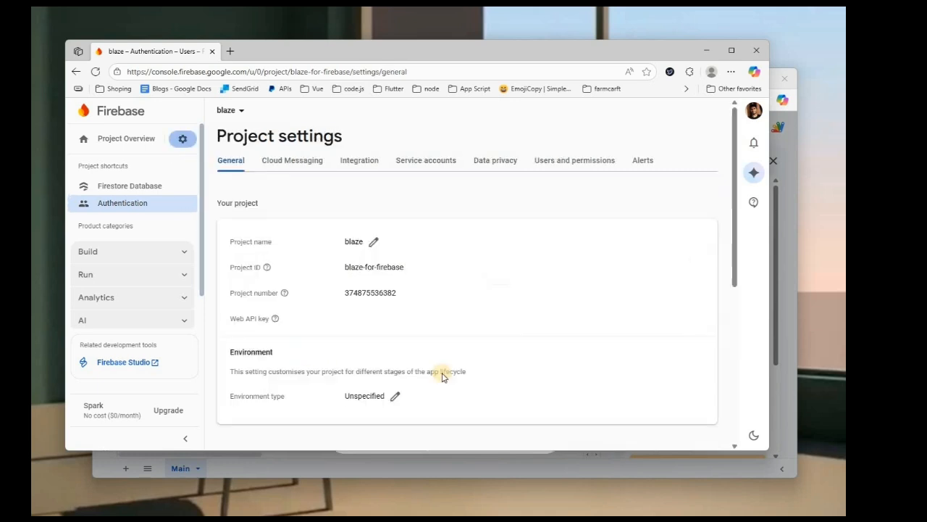
scroll(507, 349, "down", 3)
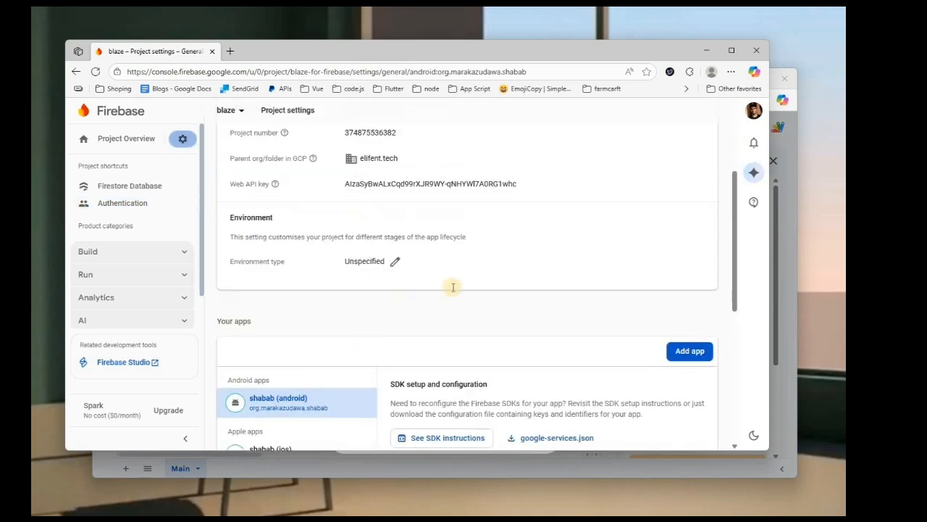
scroll(456, 288, "up", 2)
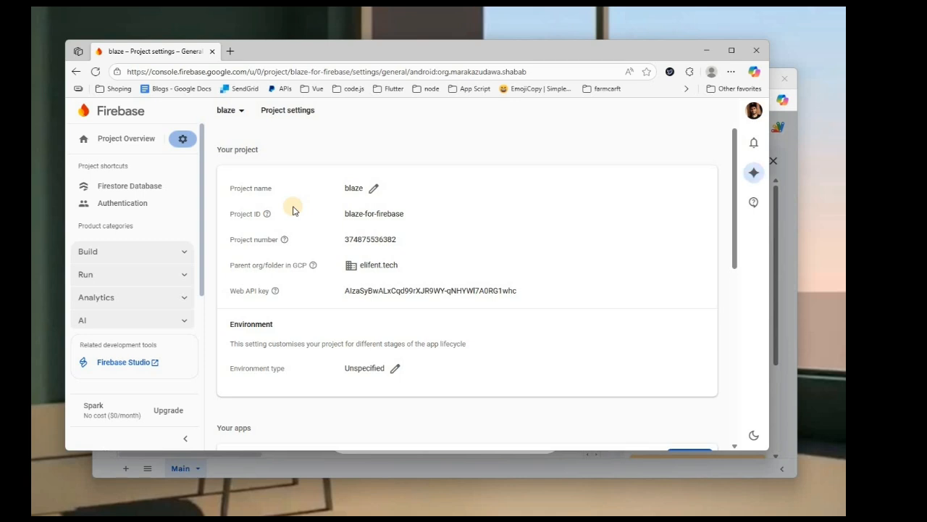
left_click(783, 211)
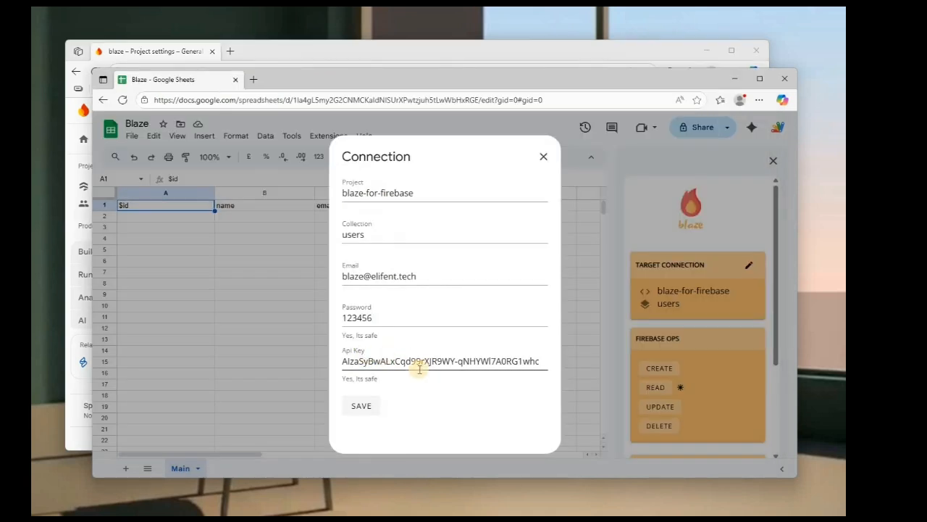
Step: Save the users-collection connection, close the dialog, and relaunch Blaze for Firebase Firestore from Extensions
left_click(374, 413)
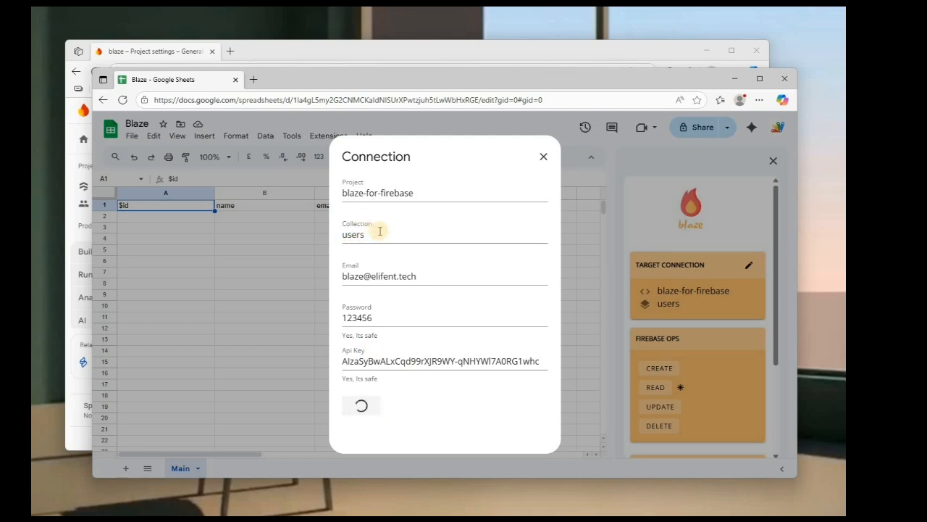
left_click(543, 157)
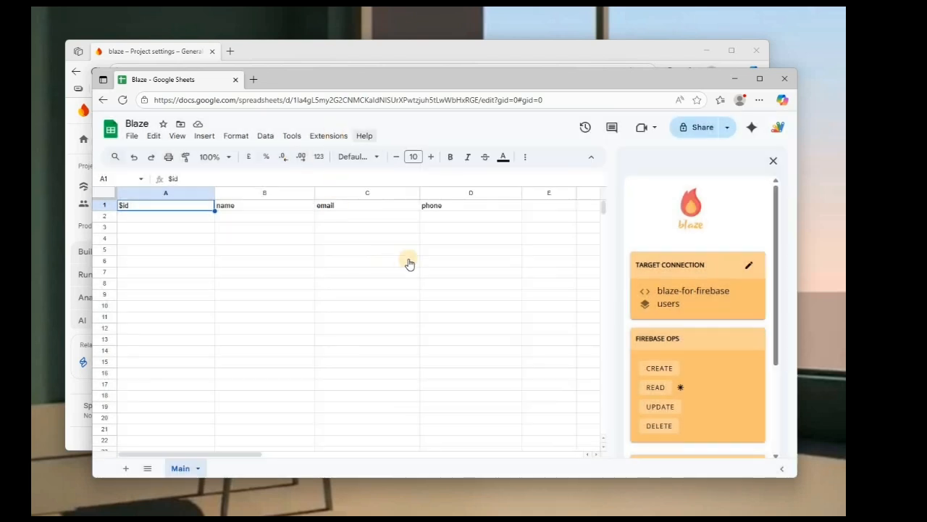
left_click(329, 136)
mouse_move(408, 259)
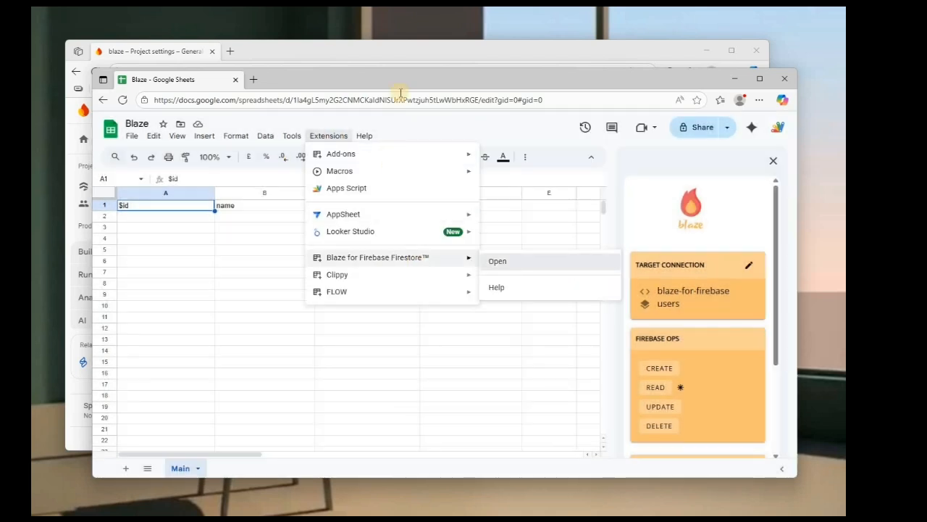
left_click(498, 261)
left_click(404, 52)
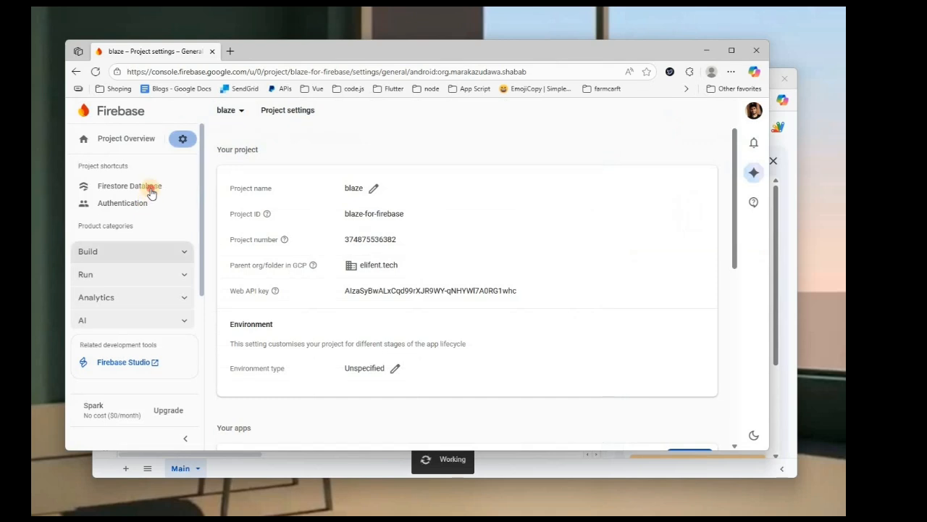
Step: Inspect the stored documents in the Firestore users collection, then return to the spreadsheet
left_click(151, 191)
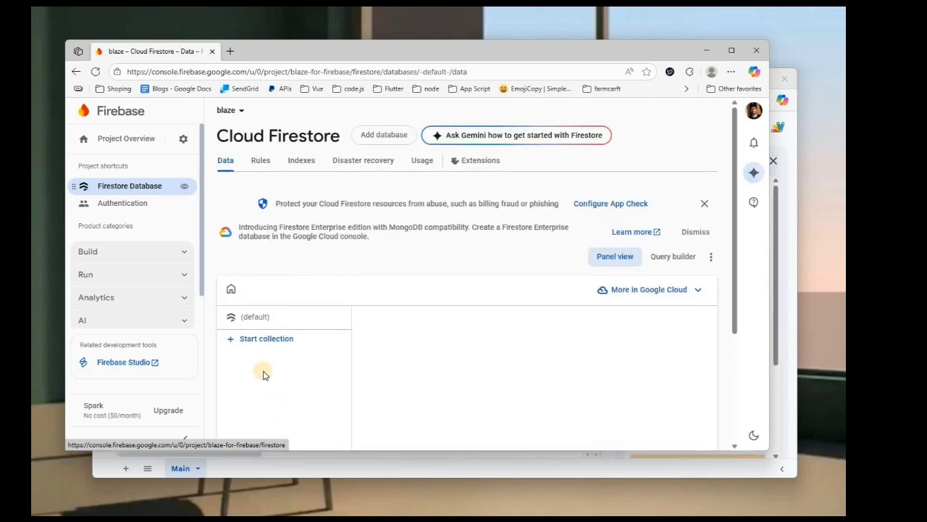
scroll(262, 373, "down", 2)
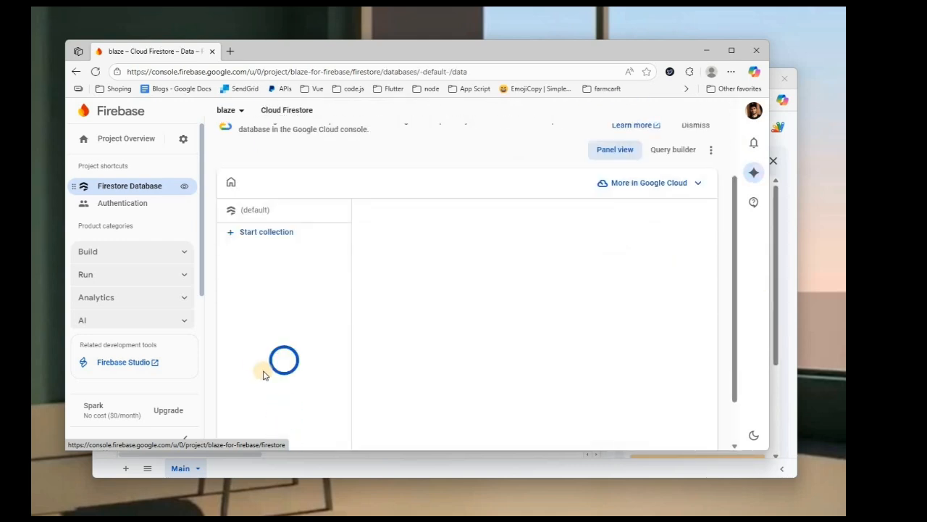
left_click(338, 248)
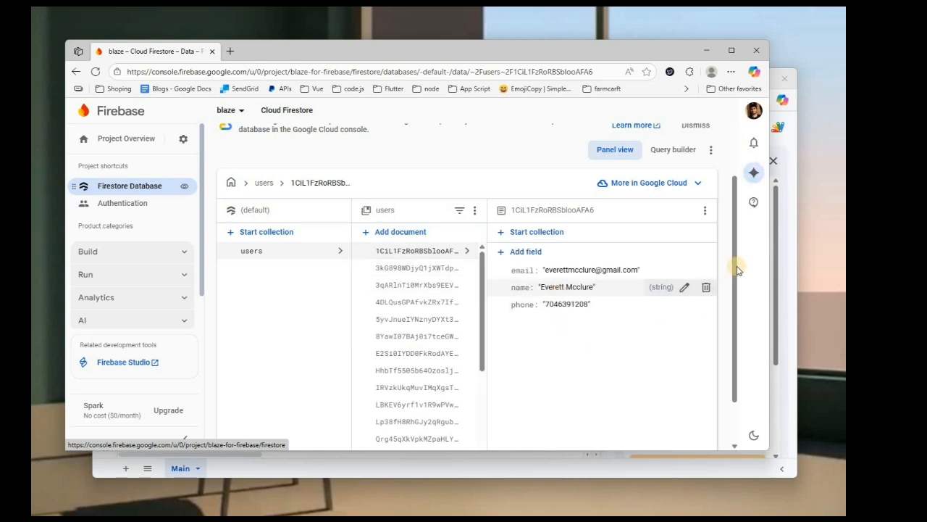
key("alt+Tab")
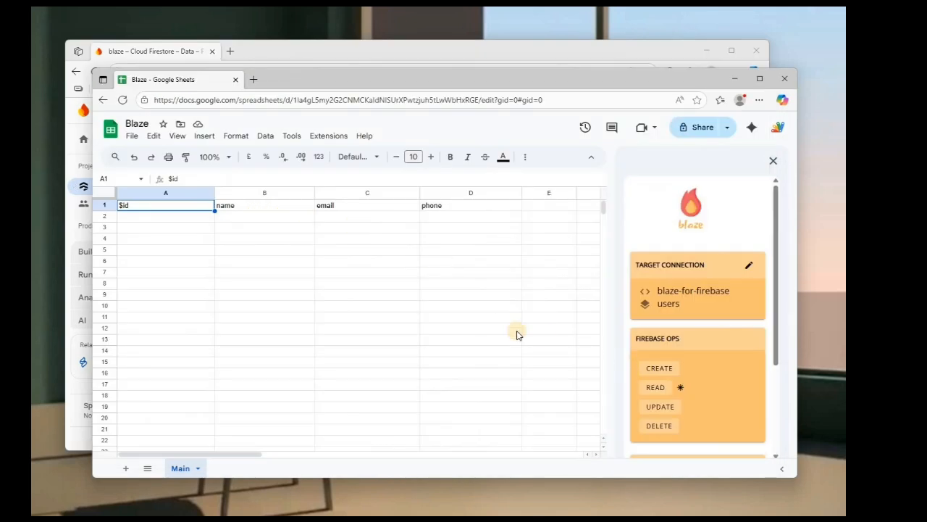
Step: Read the Firestore users into the Main sheet with Blaze and check the first document ID in A2
scroll(572, 369, "down", 3)
left_click(657, 389)
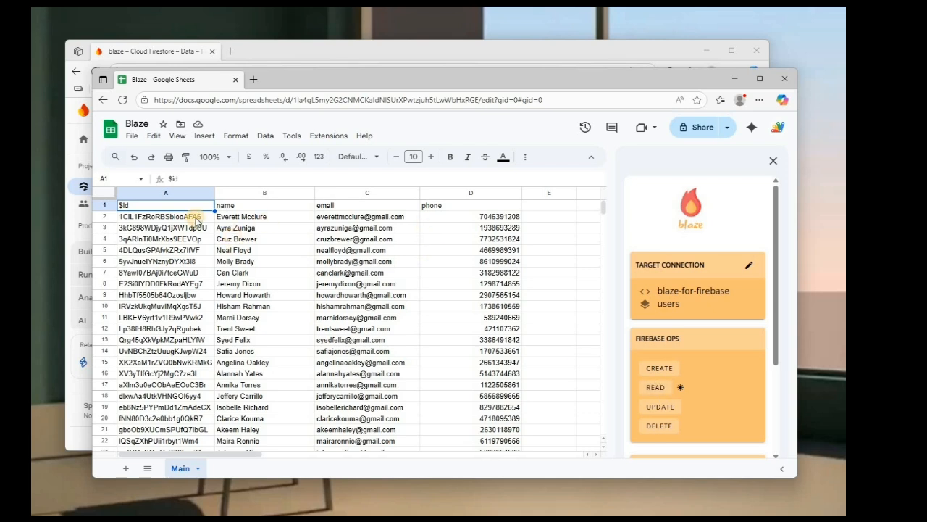
left_click(200, 220)
left_click(350, 50)
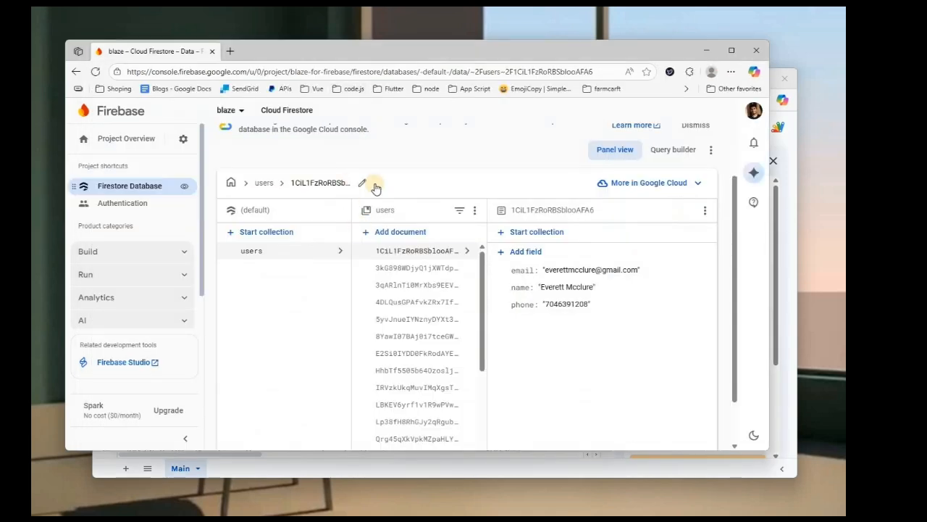
Step: Check the user document path in Firestore, then clear every user row from A3 to D26
left_click(318, 184)
left_click(319, 184)
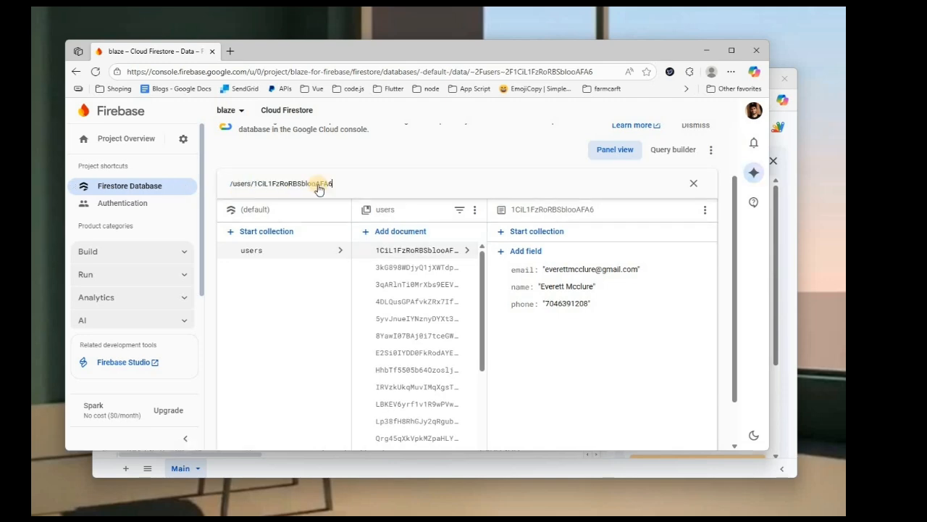
left_click(481, 229)
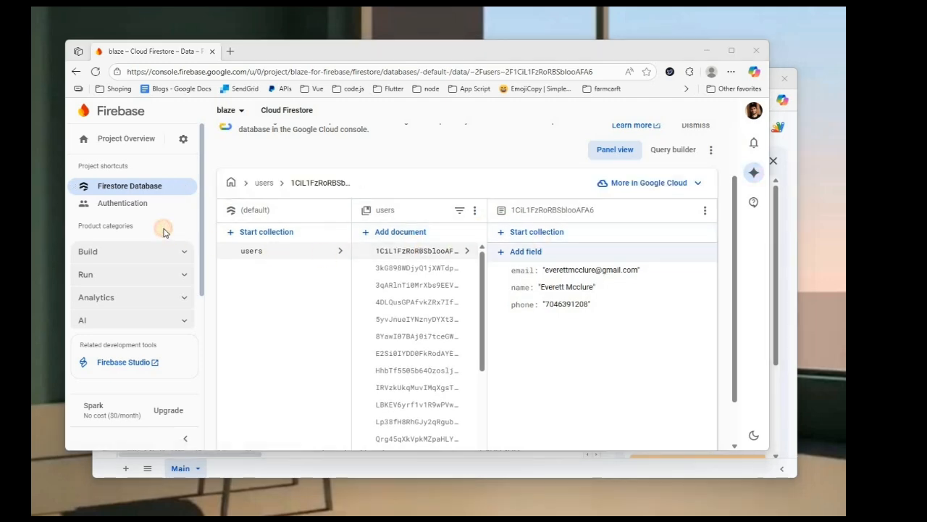
key("alt+Tab")
left_click(161, 228)
key("ctrl+shift+Down")
key("ctrl+shift+Right")
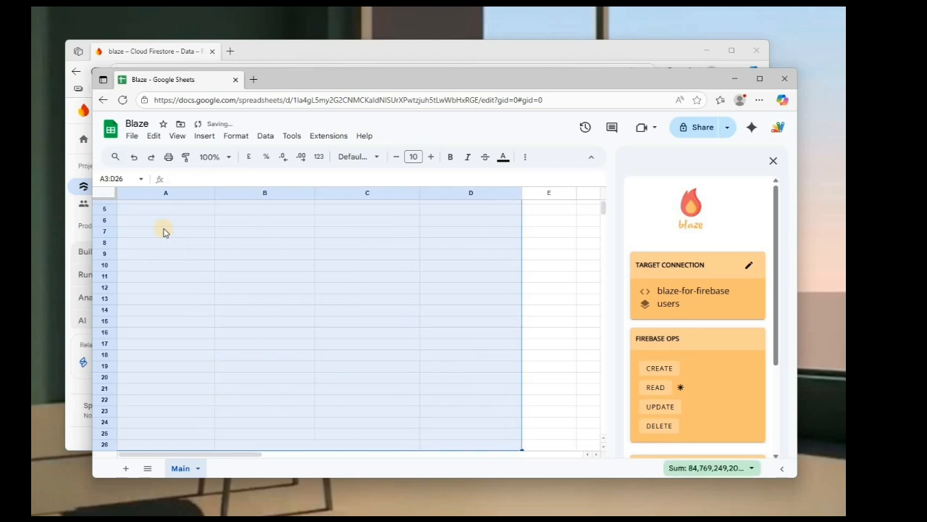
key("Delete")
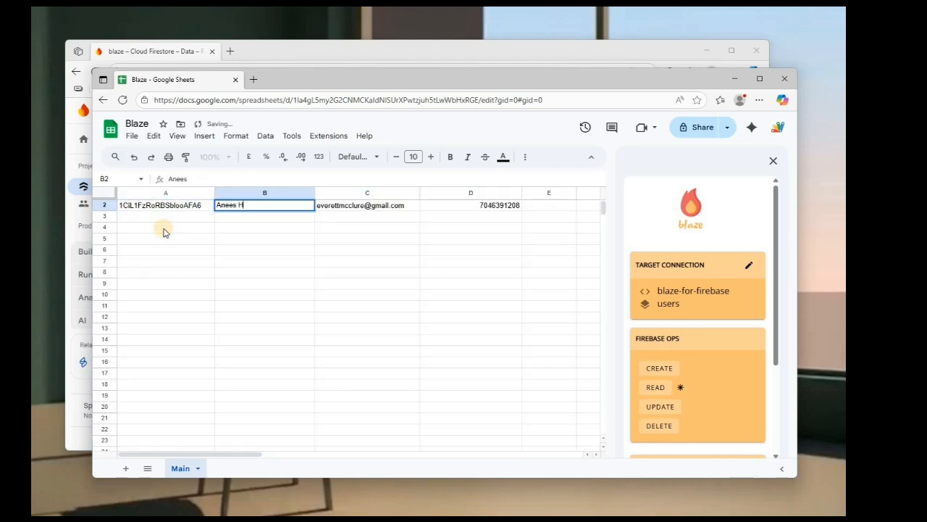
Step: Replace the first user's name, email and phone in B2:D2 with new values
key("Return")
key("Up")
key("Up")
key("Right")
key("Down")
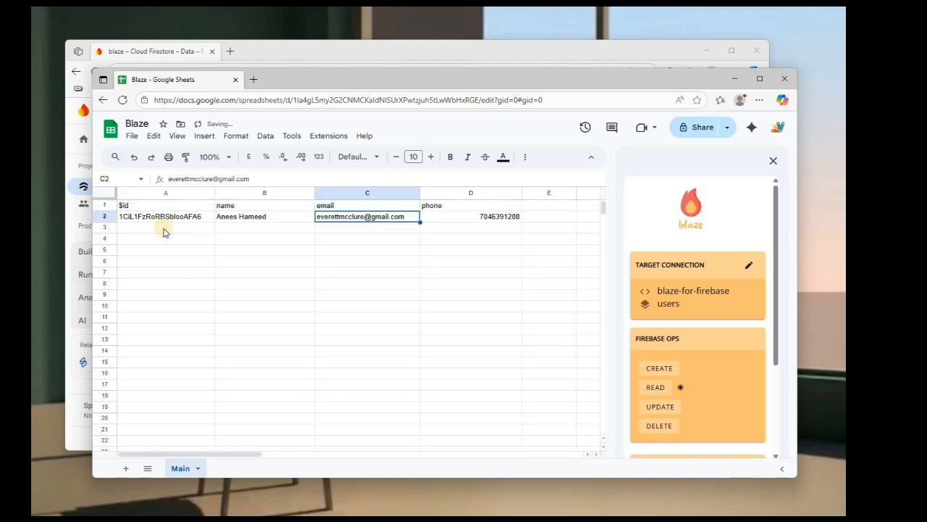
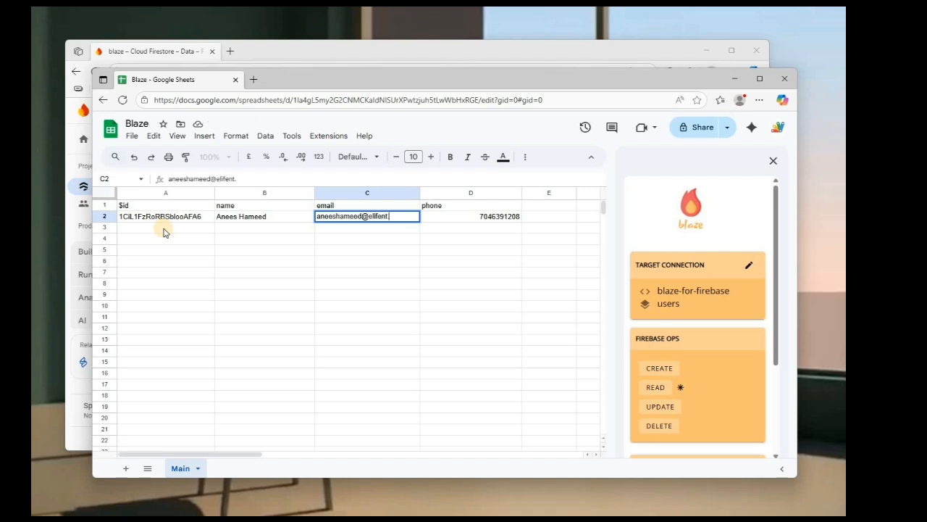
key("Tab")
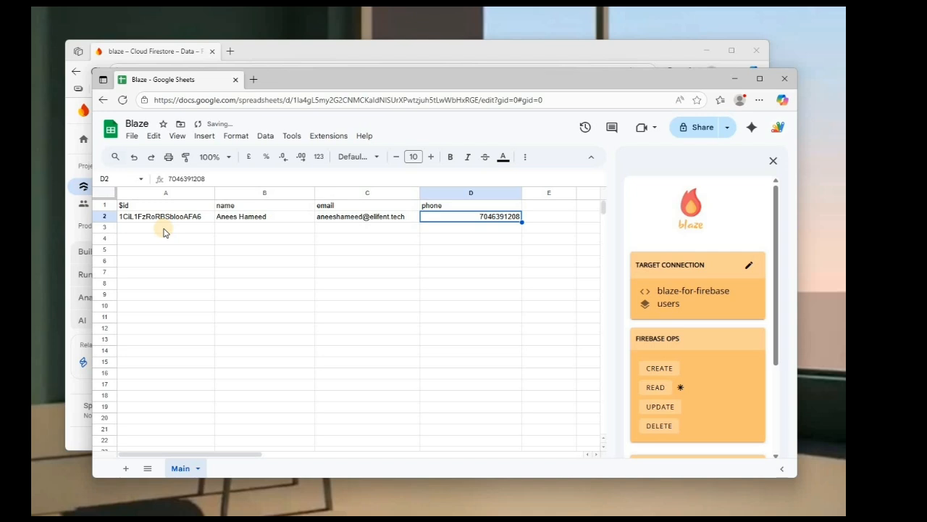
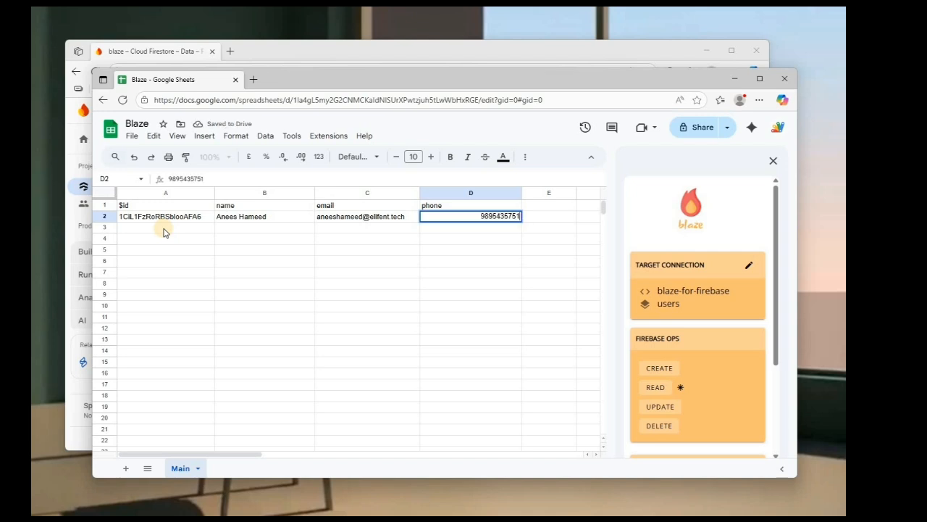
key("Left")
key("ctrl+Home")
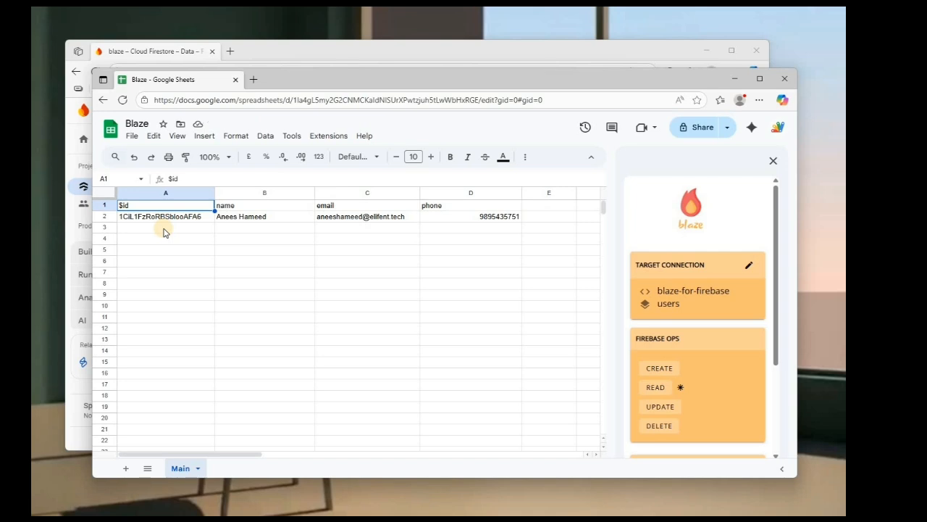
Step: Send the edited row to Firestore with Blaze UPDATE and verify the users document in Firebase console
left_click(671, 408)
key("alt+Tab")
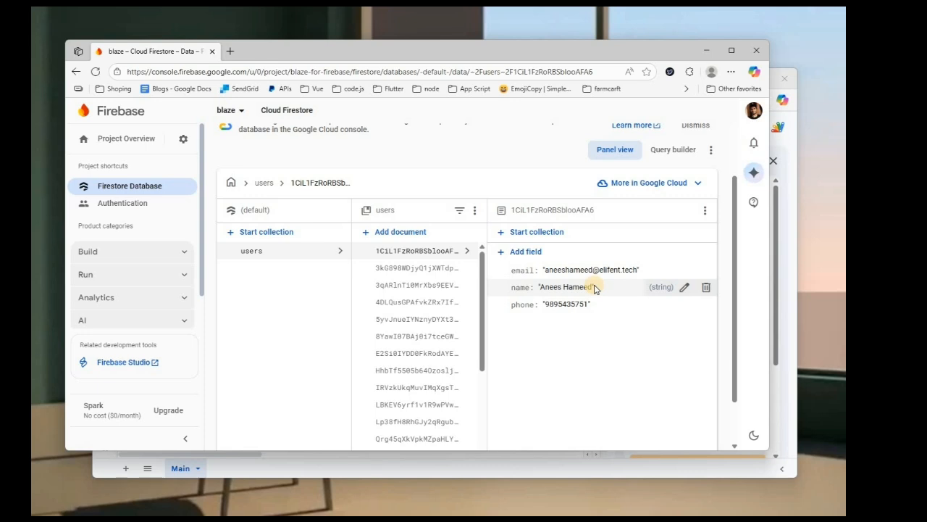
key("alt+Tab")
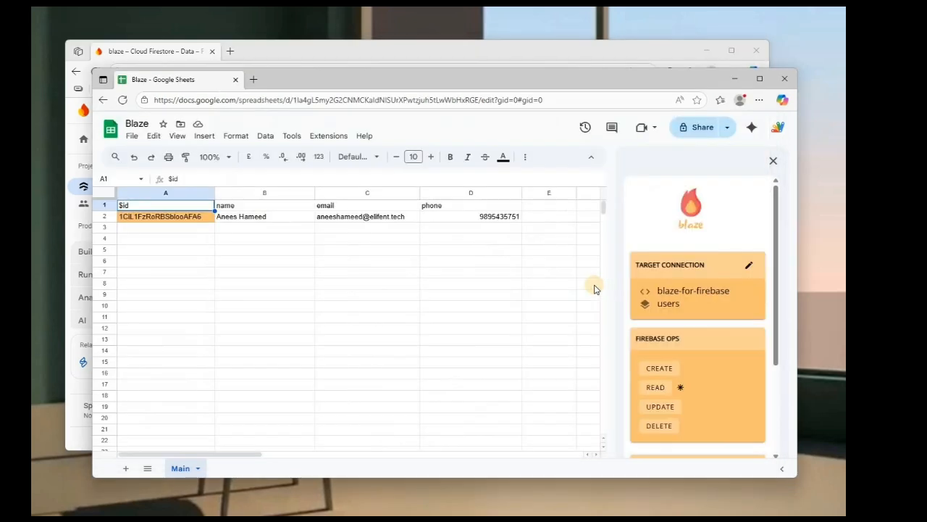